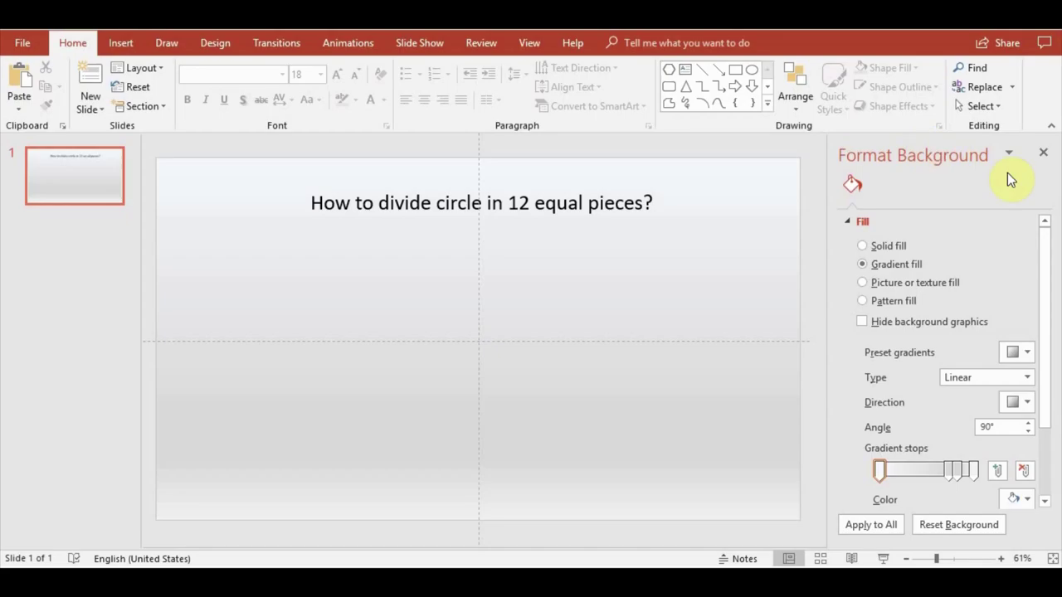
Step: Place an empty text box at the left side of the slide
click(1016, 154)
click(509, 364)
click(120, 43)
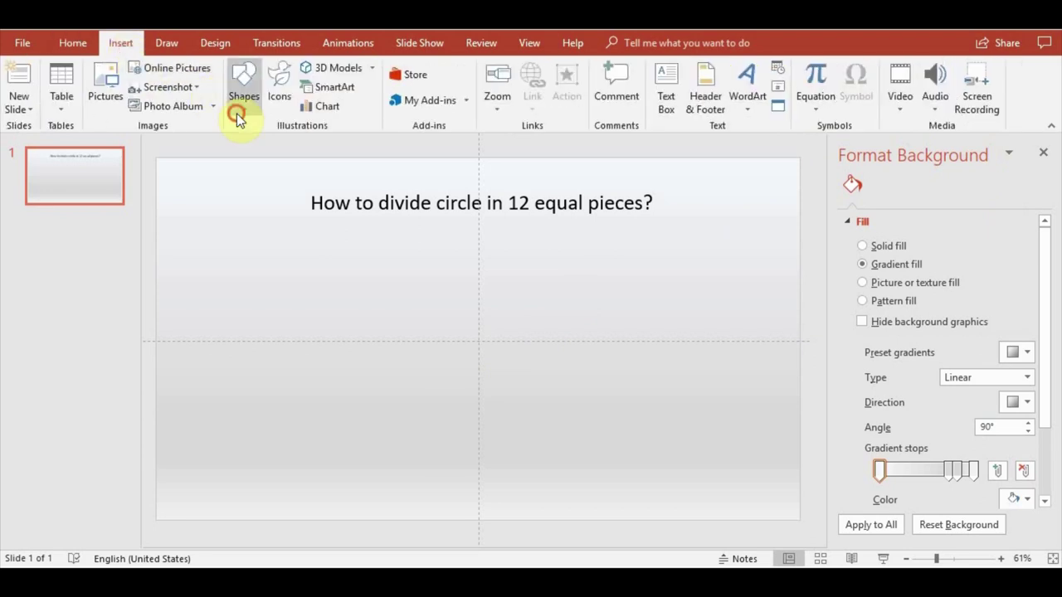
click(239, 111)
click(490, 253)
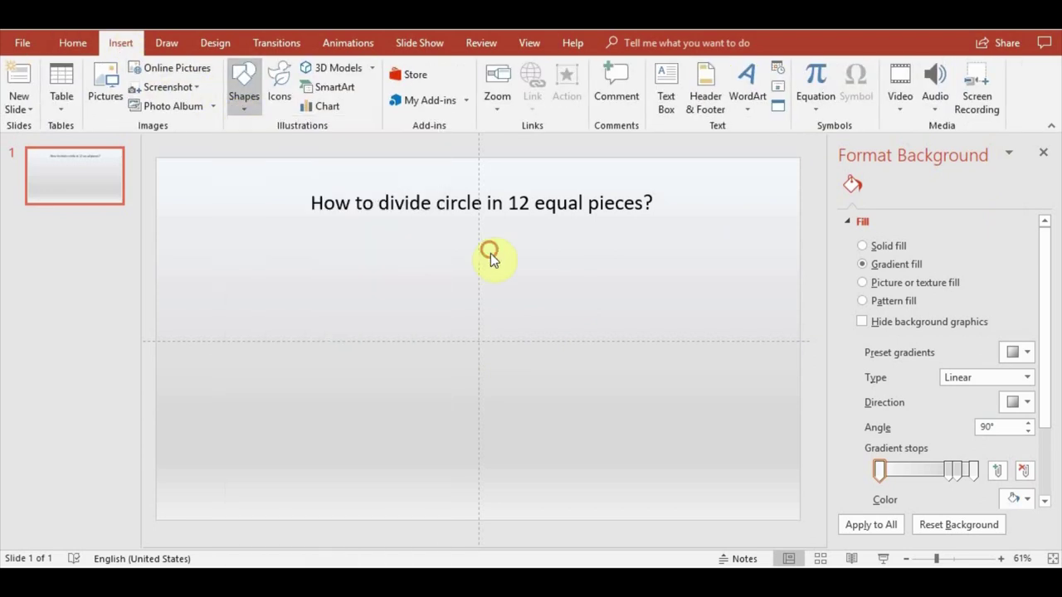
click(670, 80)
click(178, 254)
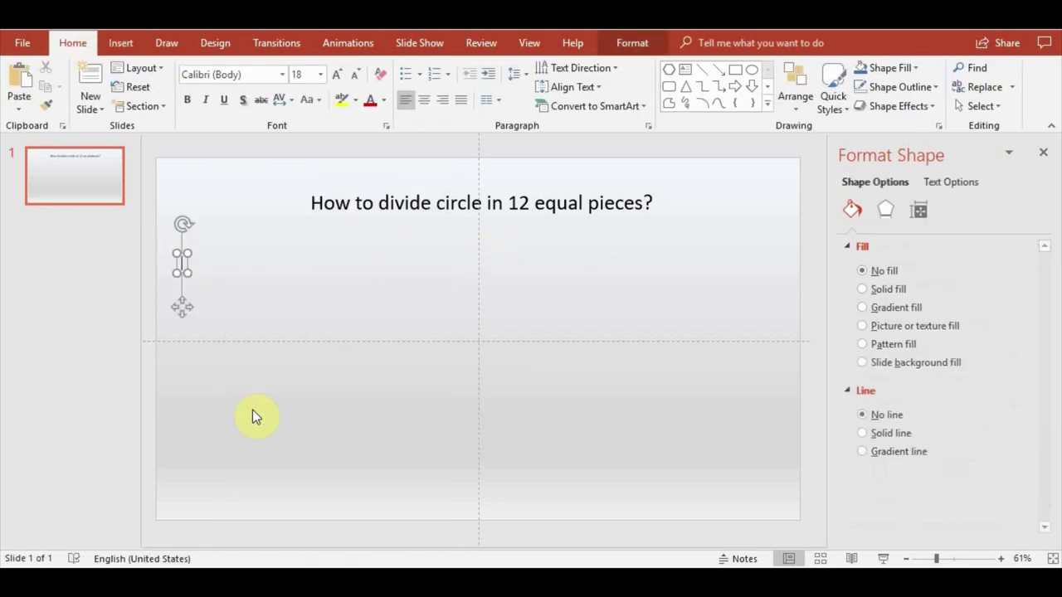
Step: Type '1.Make a circle in middle of slide' in the box and start line 2
text(1.)
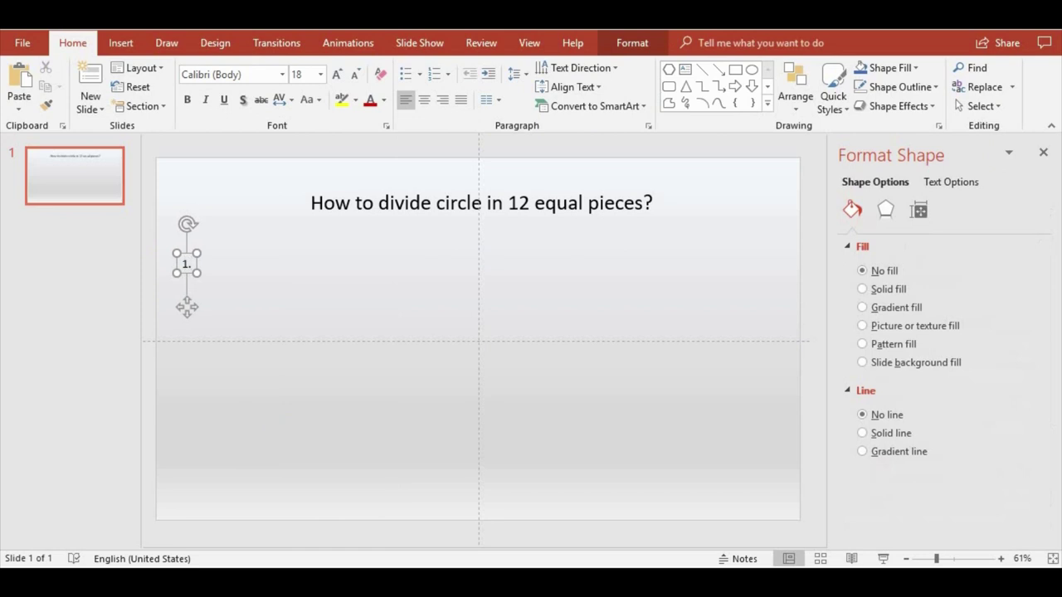
text(Drew)
key(BackSpace)
key(BackSpace)
key(BackSpace)
key(BackSpace)
text(Make a cir)
text(cle in mid)
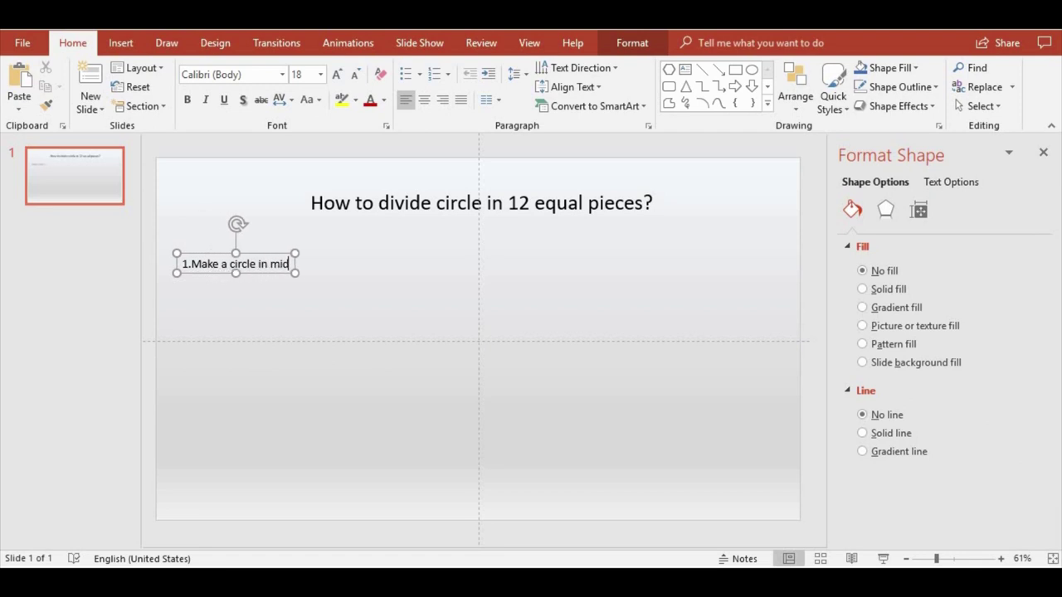
text(dle o)
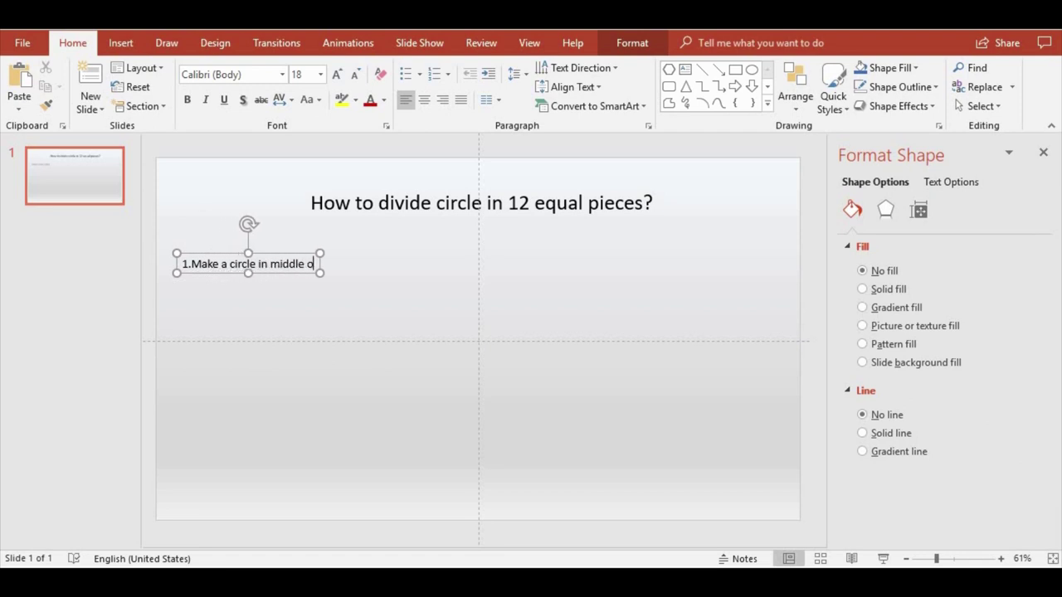
text(f slide)
key(Return)
text(2)
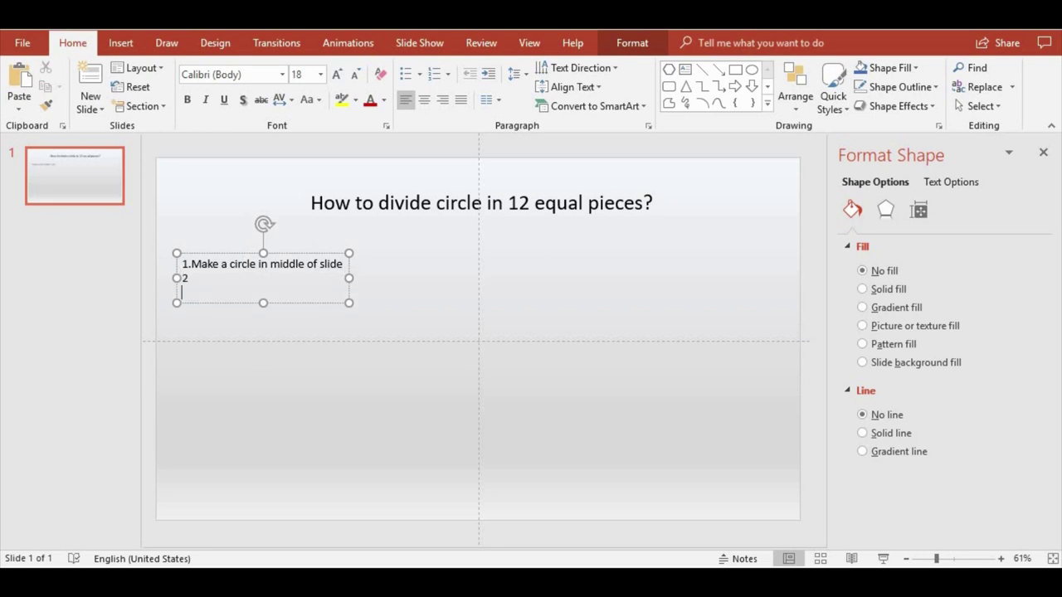
click(191, 166)
click(123, 48)
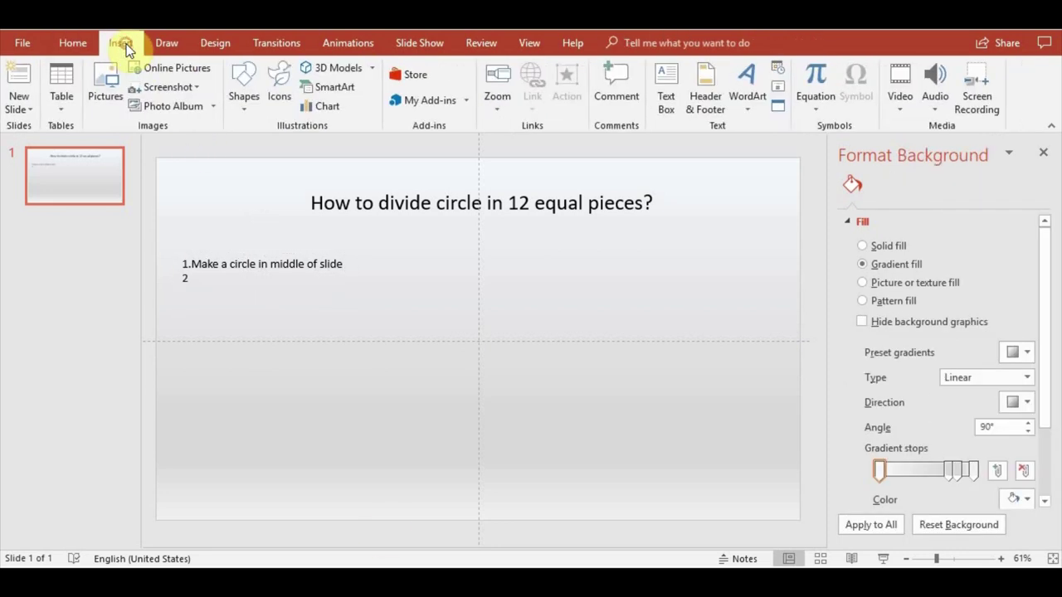
Step: Draw a blue oval circle about 3.55" wide in the centre of the slide
click(244, 93)
click(323, 147)
mouse_move(396, 245)
mouse_down()
mouse_move(570, 397)
mouse_move(529, 393)
mouse_move(526, 380)
mouse_up()
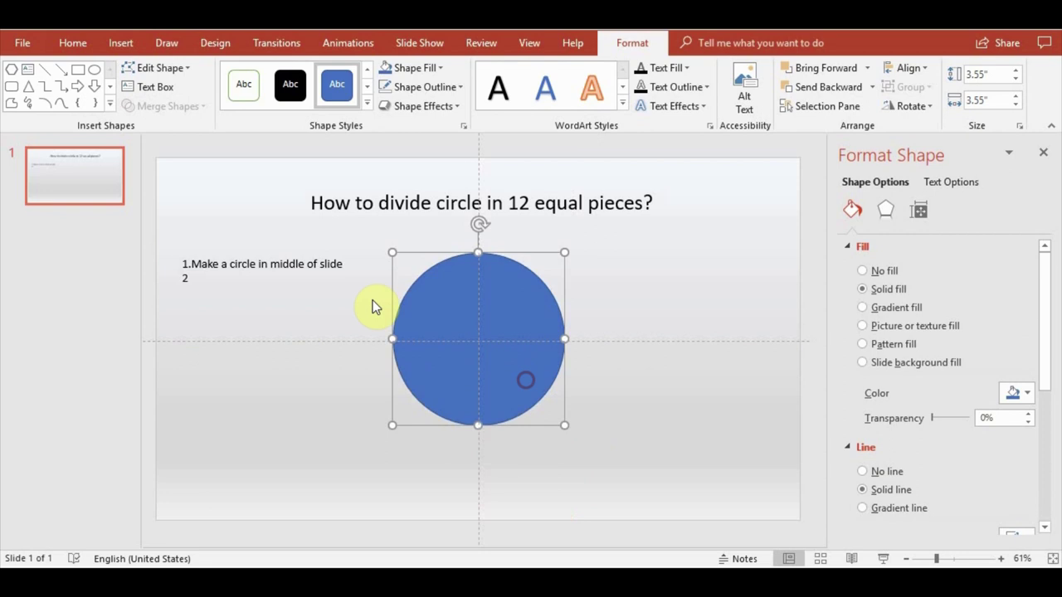
click(343, 262)
Step: Add '(hold shift for perfect circle)' to step 1, then move the text box up-left and widen it
drag(357, 296, 361, 297)
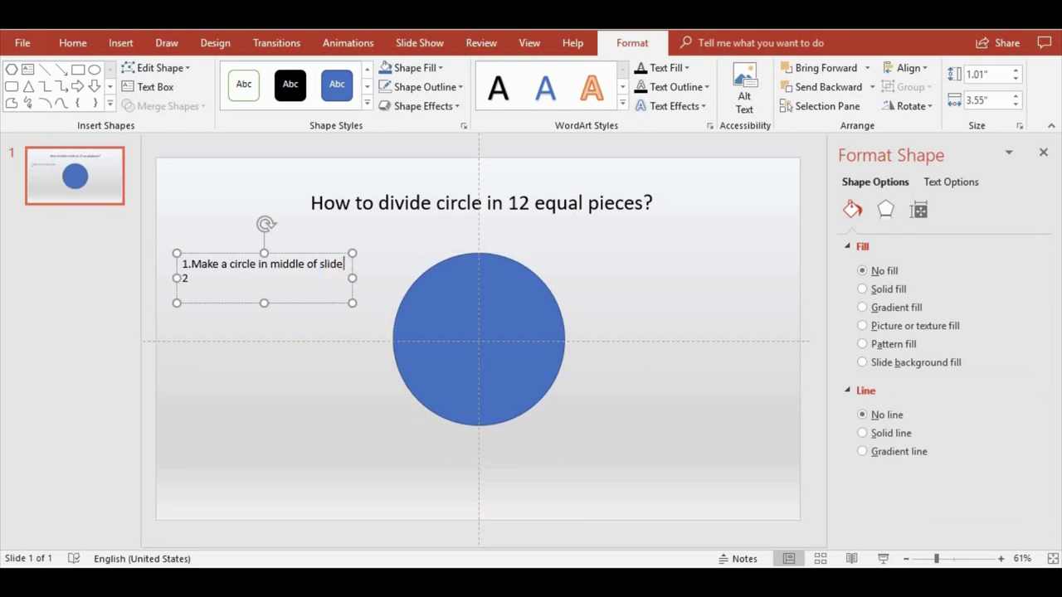
text( (hold s)
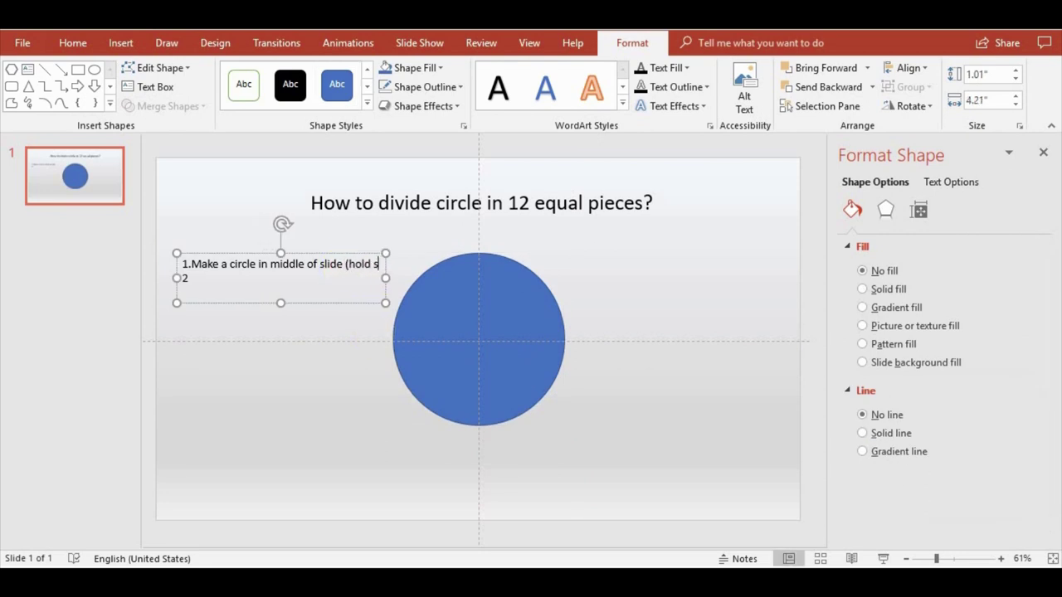
text(hift for)
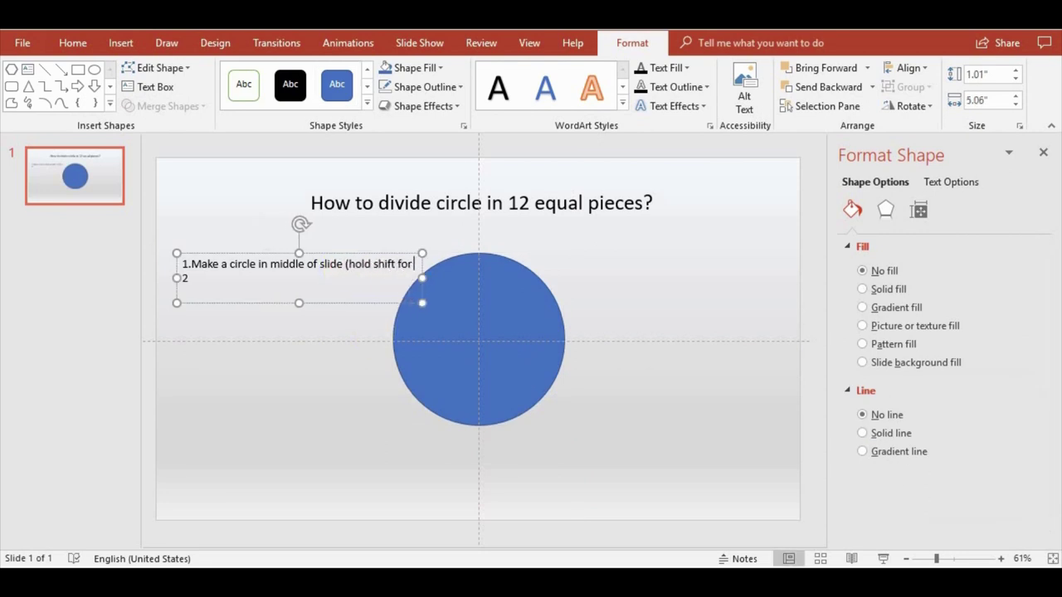
text( perfe)
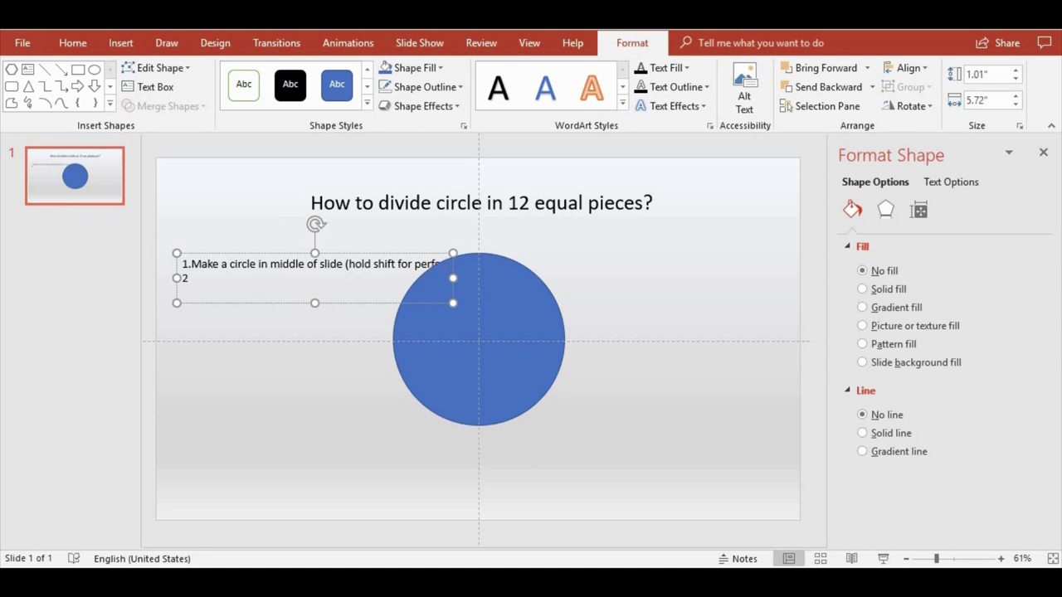
text(ct circle))
key(Return)
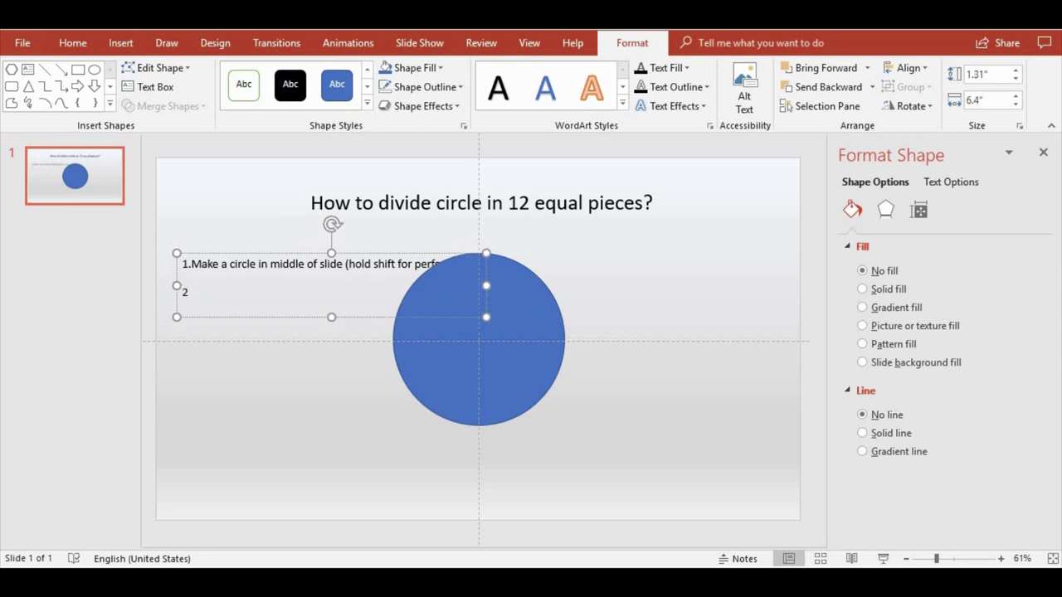
drag(391, 254, 374, 231)
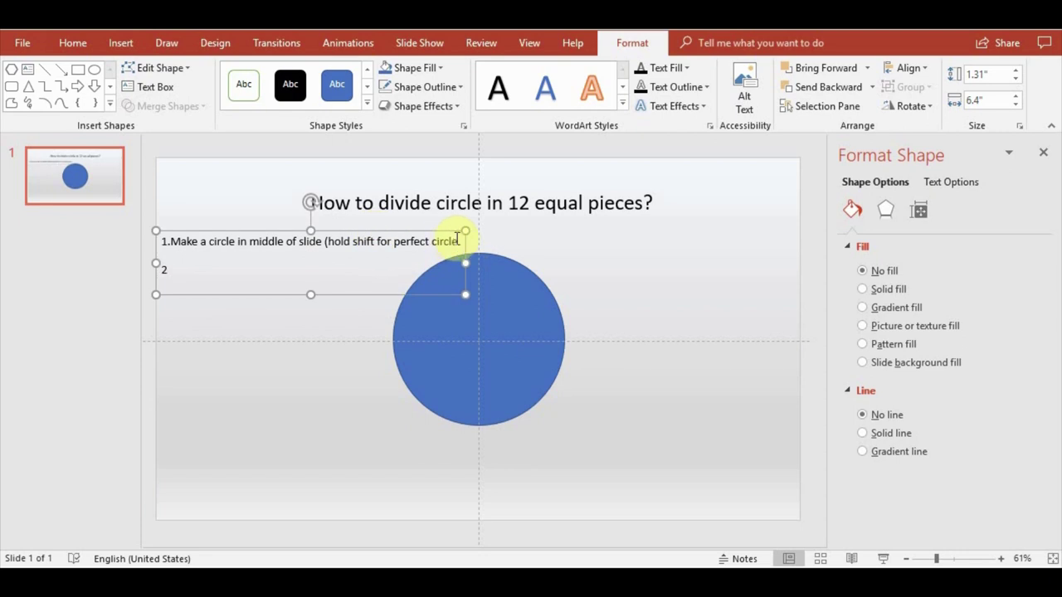
drag(480, 281, 484, 279)
Step: Make step 2 read 'draw cross through center of circle', correcting 'drew' to 'draw'
click(188, 276)
text(drew cross thr)
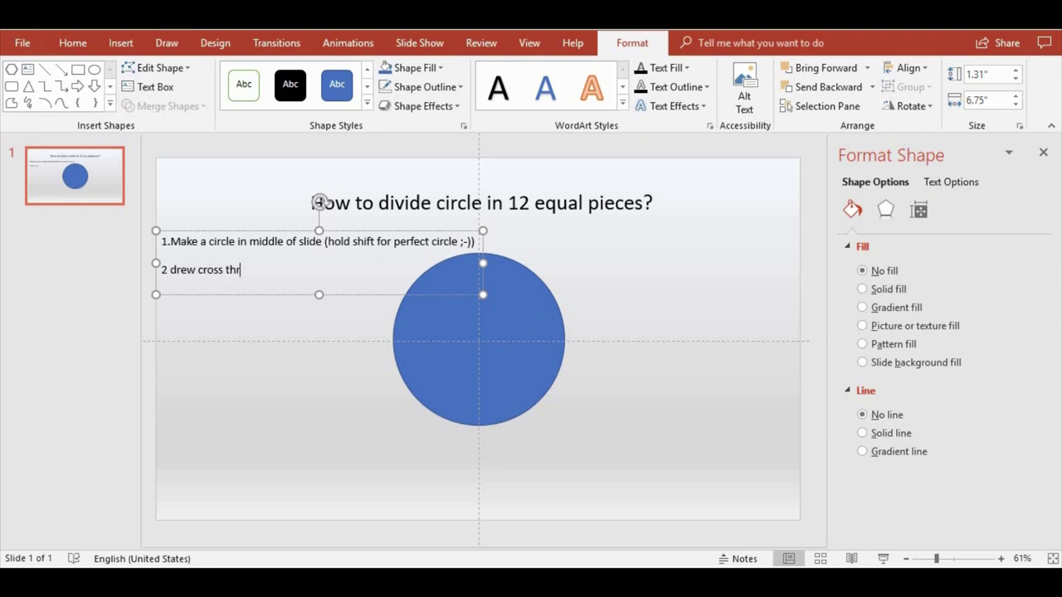
text(ough center of circle)
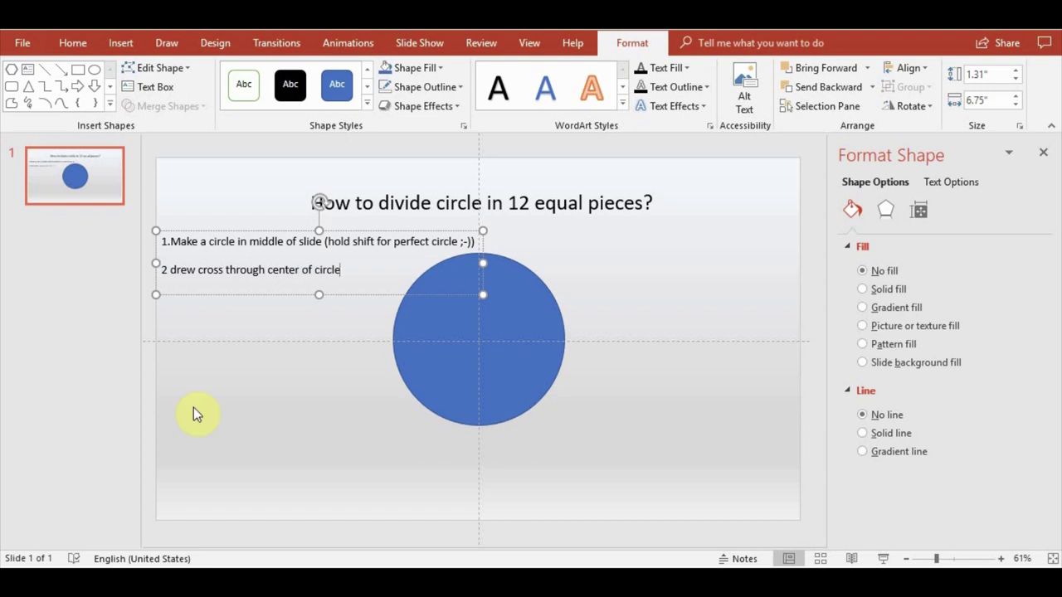
click(194, 407)
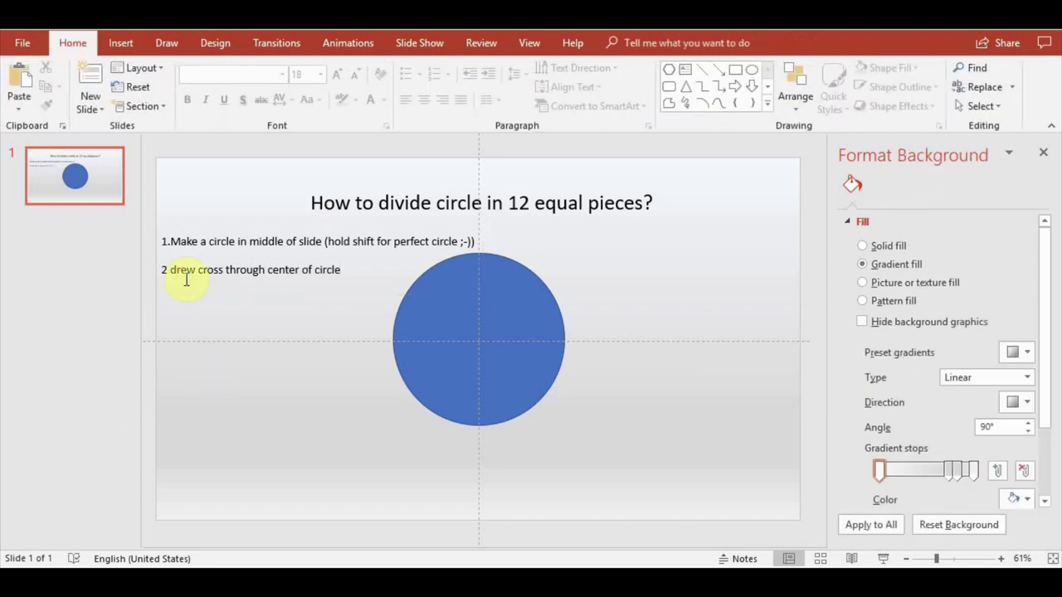
click(184, 270)
click(232, 382)
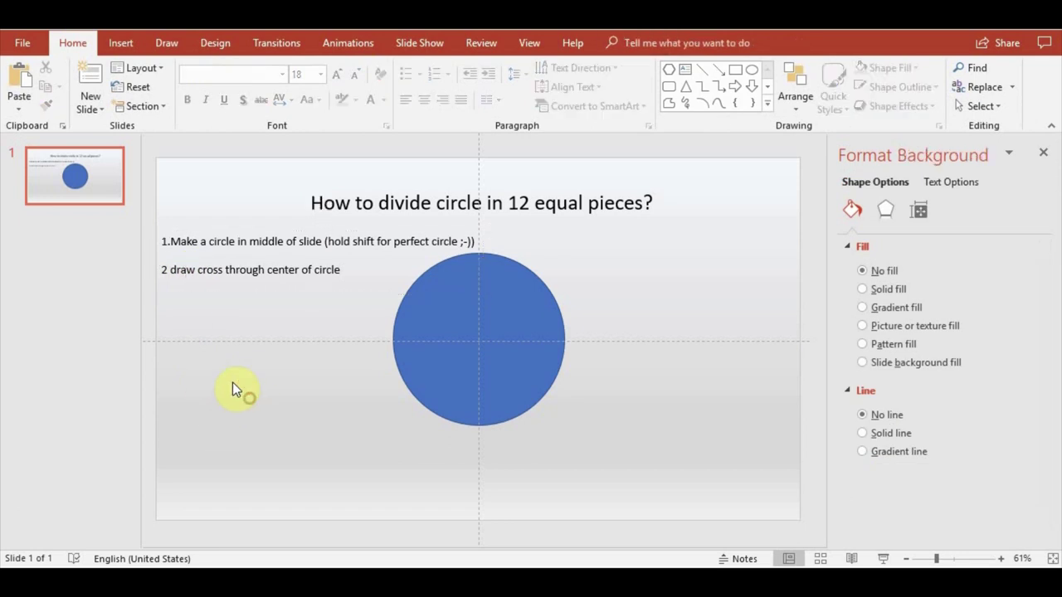
click(137, 46)
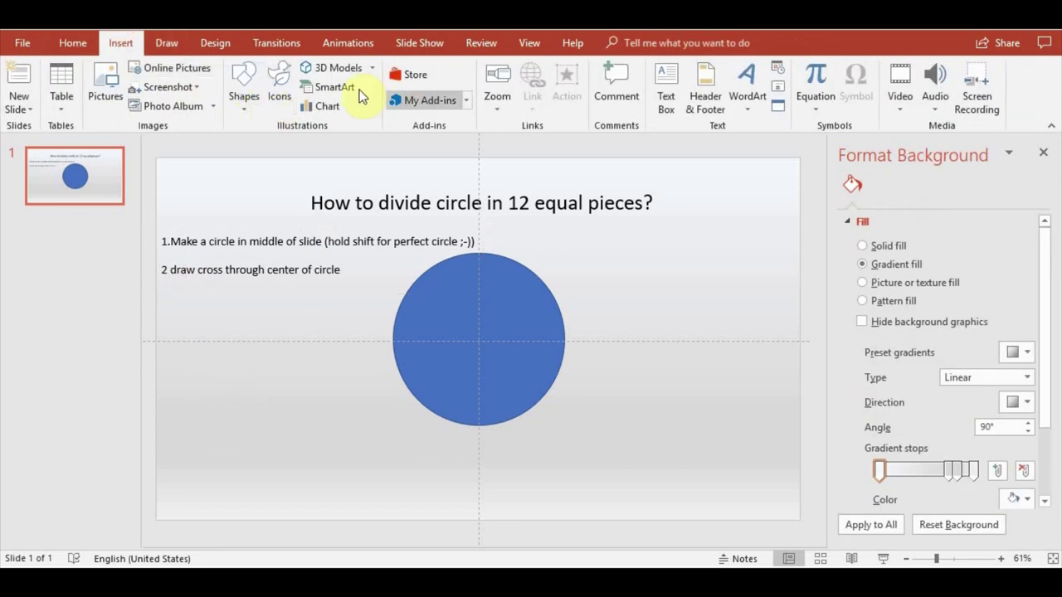
Step: Draw a vertical line through the circle's centre, styled black with 2¼ pt weight
click(241, 100)
click(269, 145)
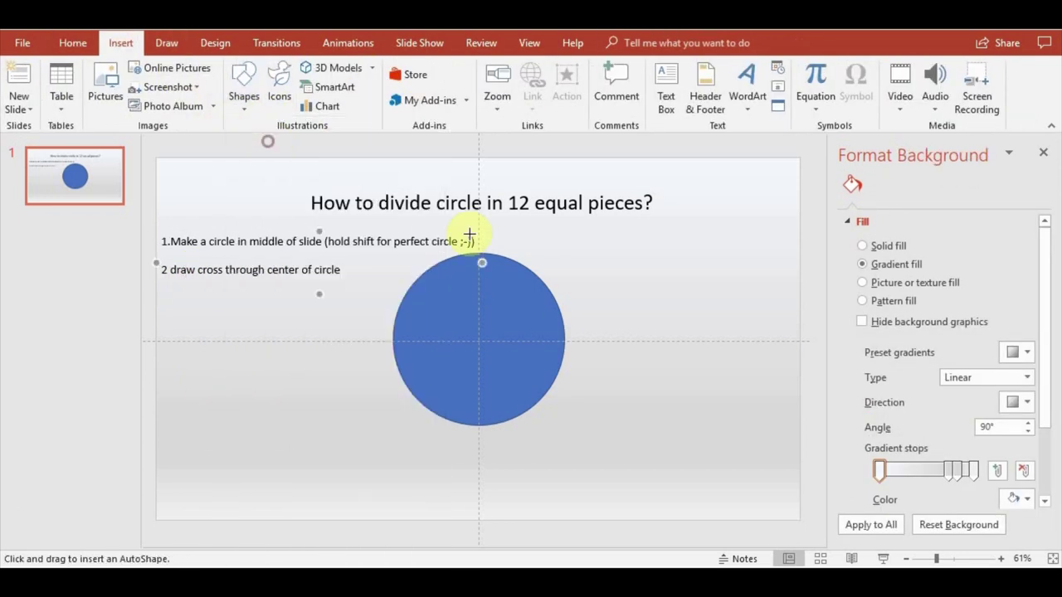
drag(479, 253, 478, 424)
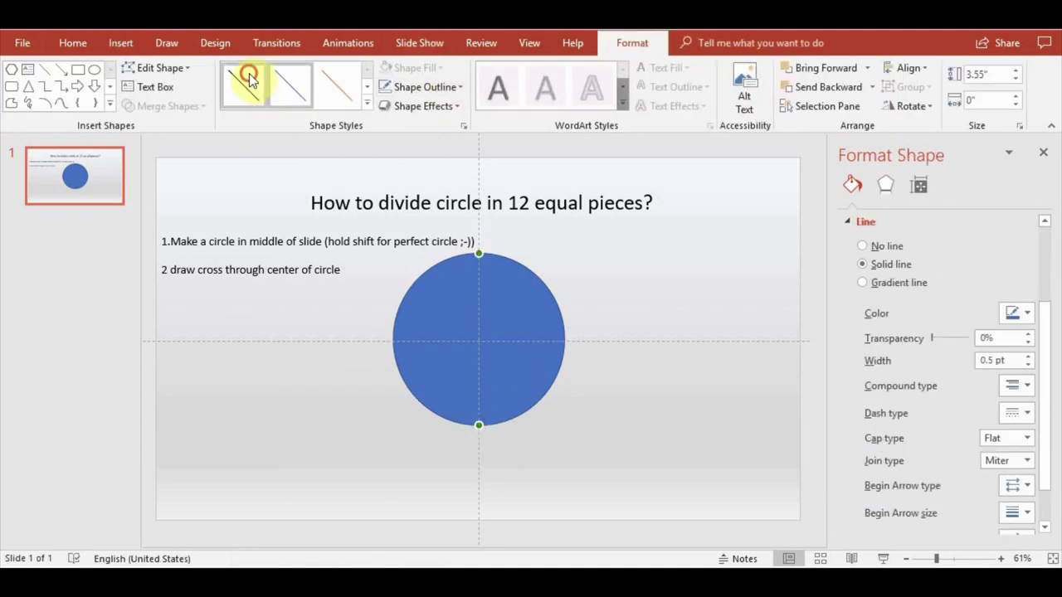
click(243, 85)
click(458, 87)
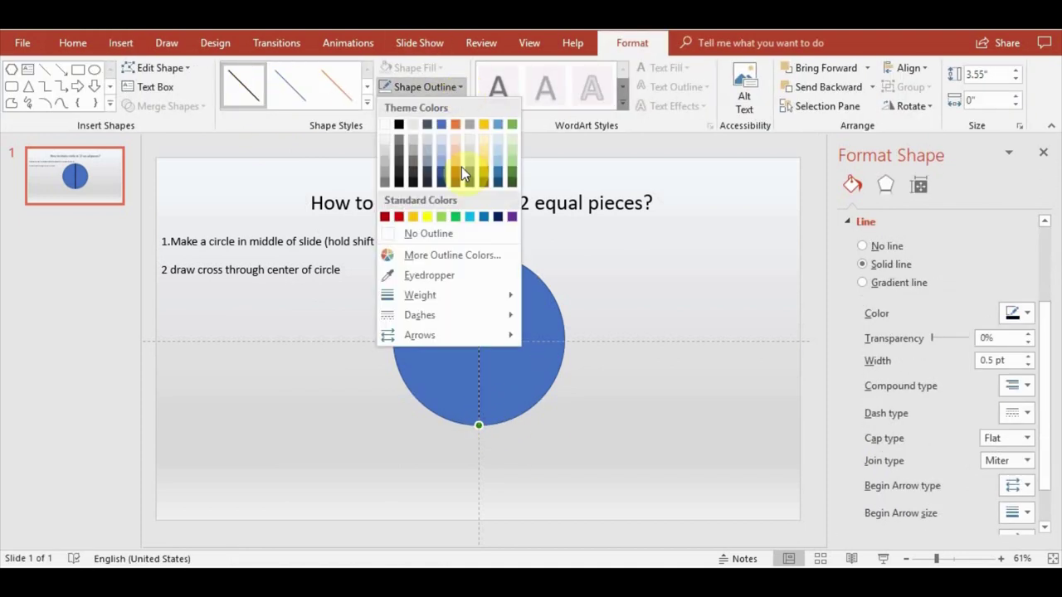
mouse_move(468, 295)
click(593, 388)
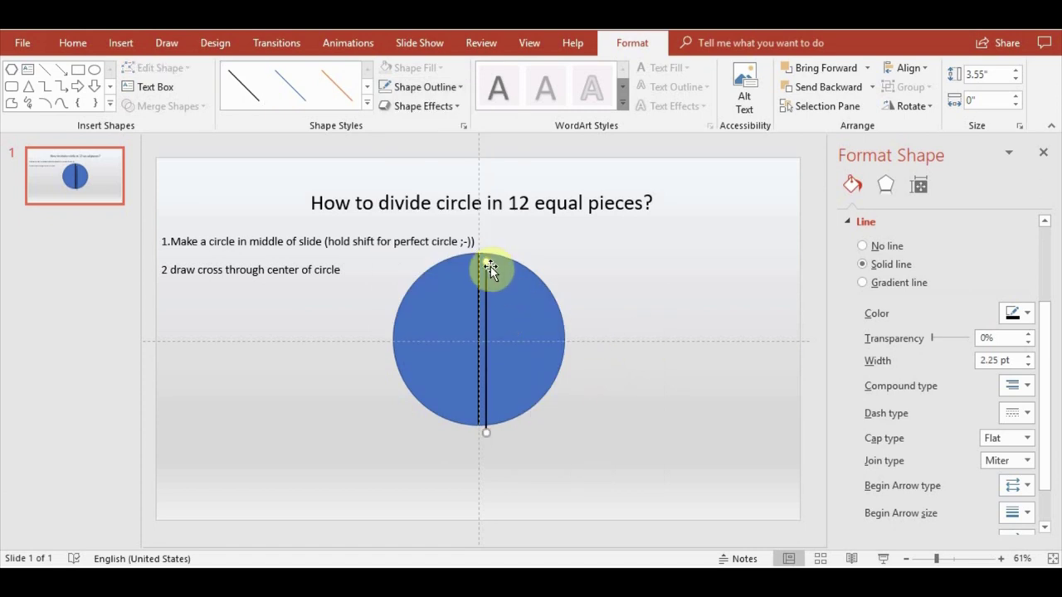
Step: Reposition the line's ends so it runs horizontally across the circle
drag(479, 253, 392, 340)
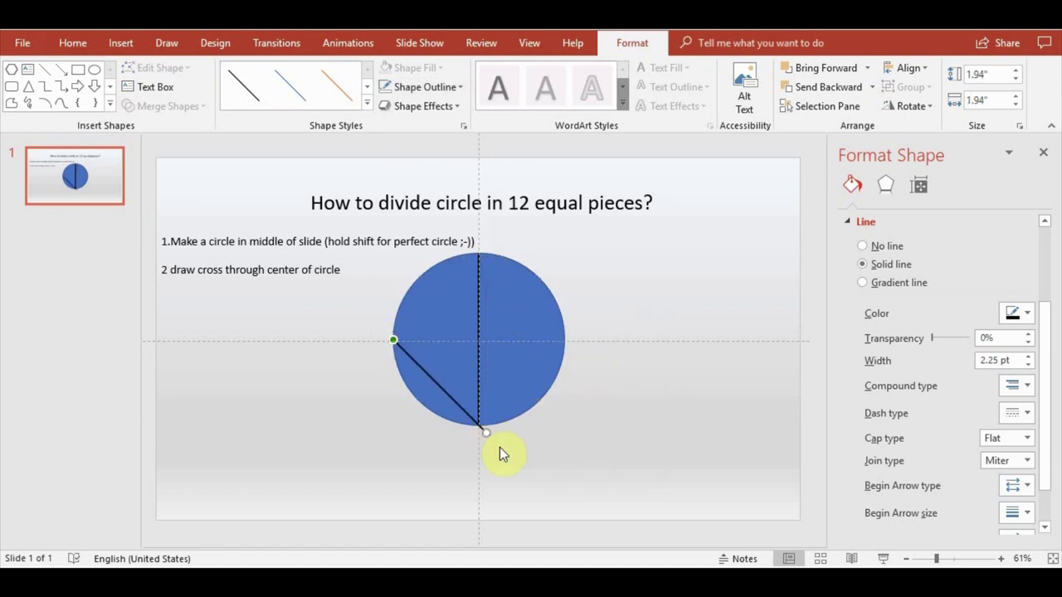
mouse_move(479, 426)
mouse_down()
mouse_move(569, 355)
mouse_move(565, 340)
mouse_up()
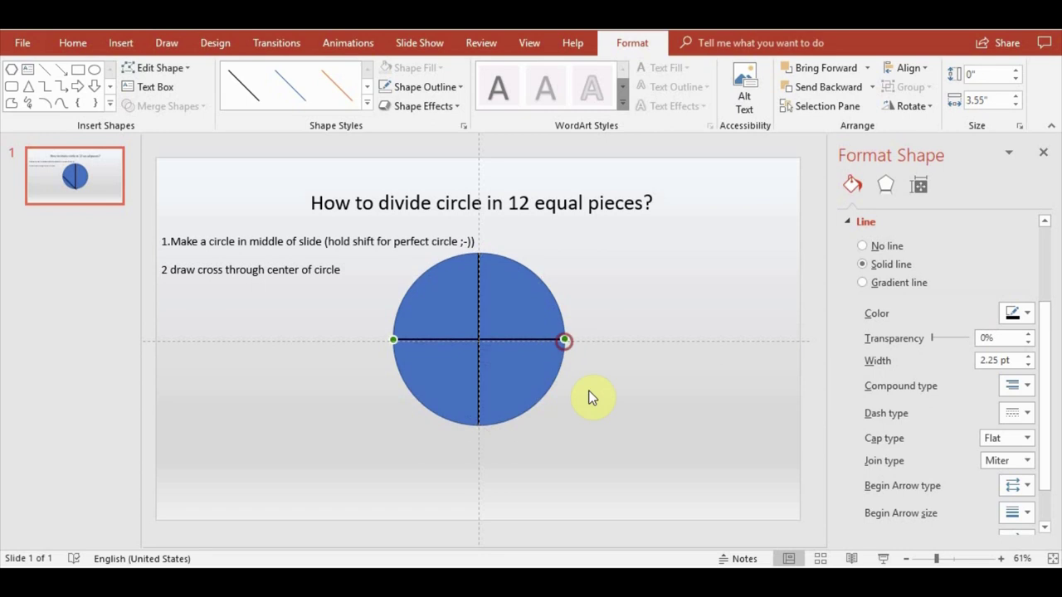
click(602, 419)
Step: Type step 3 as 'Copy your circle and make the edge of cross be its center'
click(344, 274)
text(3)
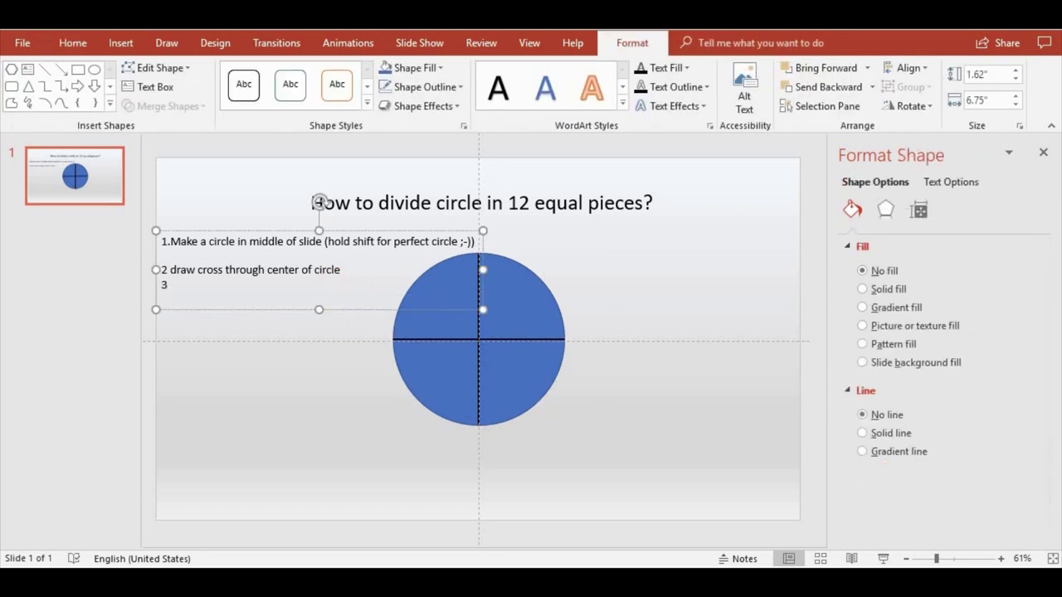
text(Copy your circle and make the)
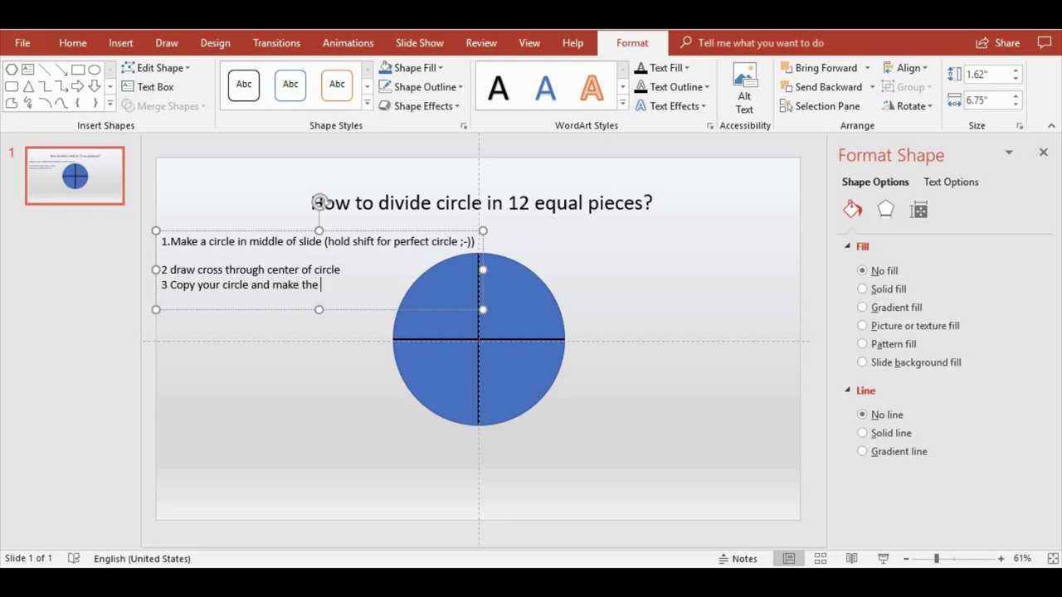
text(dge of cross be it)
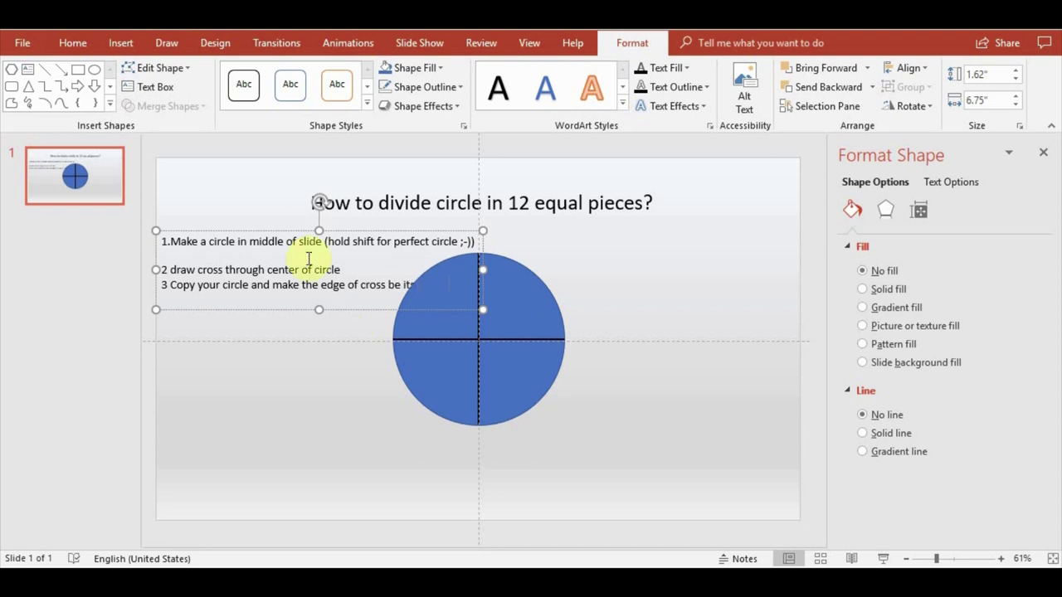
Step: Move the instructions below the circle and add 'and radius to touch center of original circle' to step 3
mouse_move(304, 230)
mouse_down()
mouse_move(308, 387)
mouse_move(320, 424)
mouse_move(306, 423)
mouse_up()
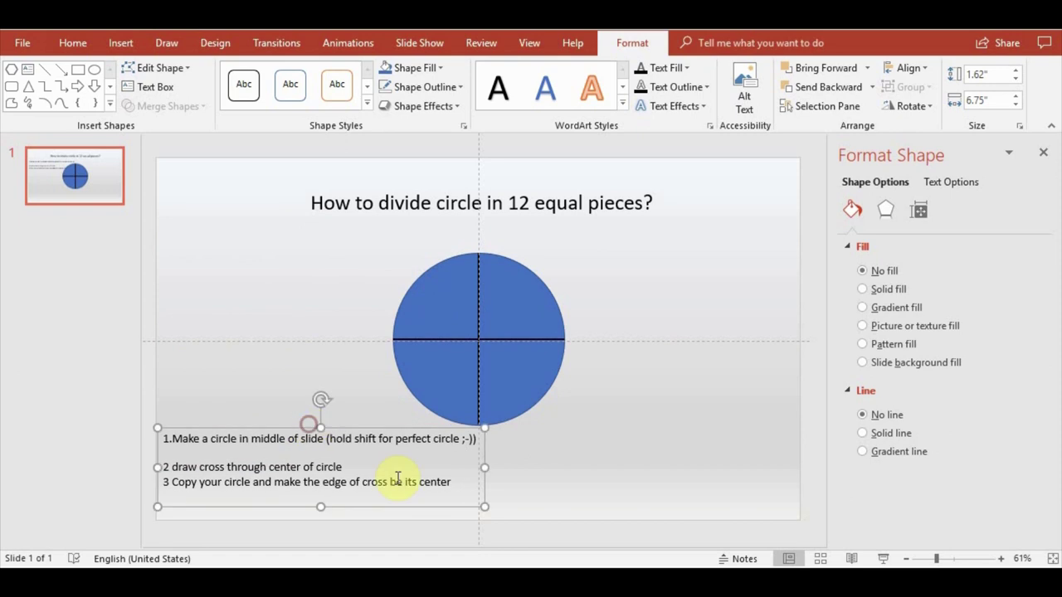
drag(457, 484, 382, 479)
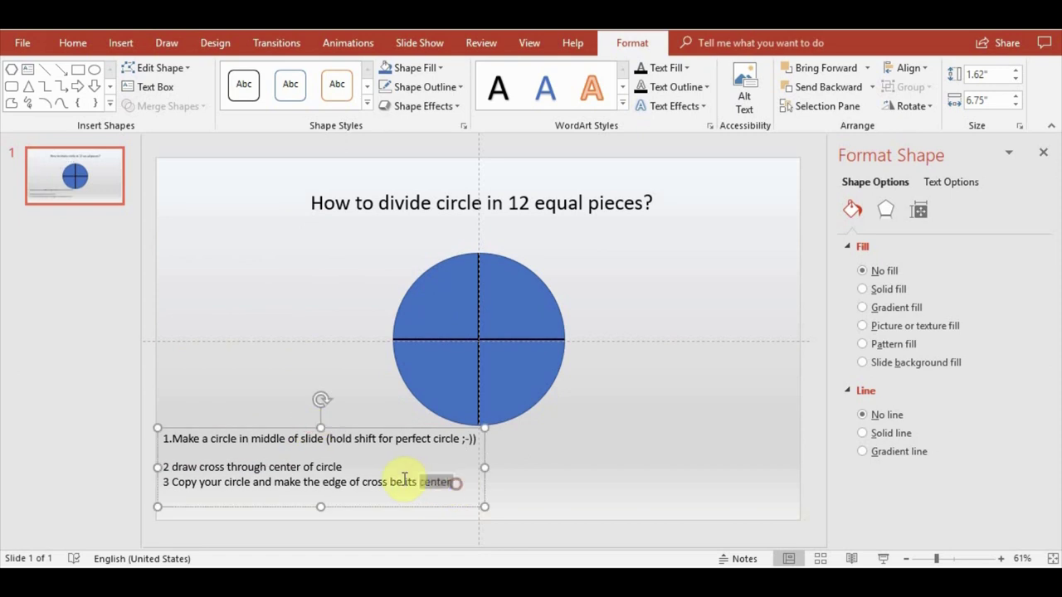
click(451, 483)
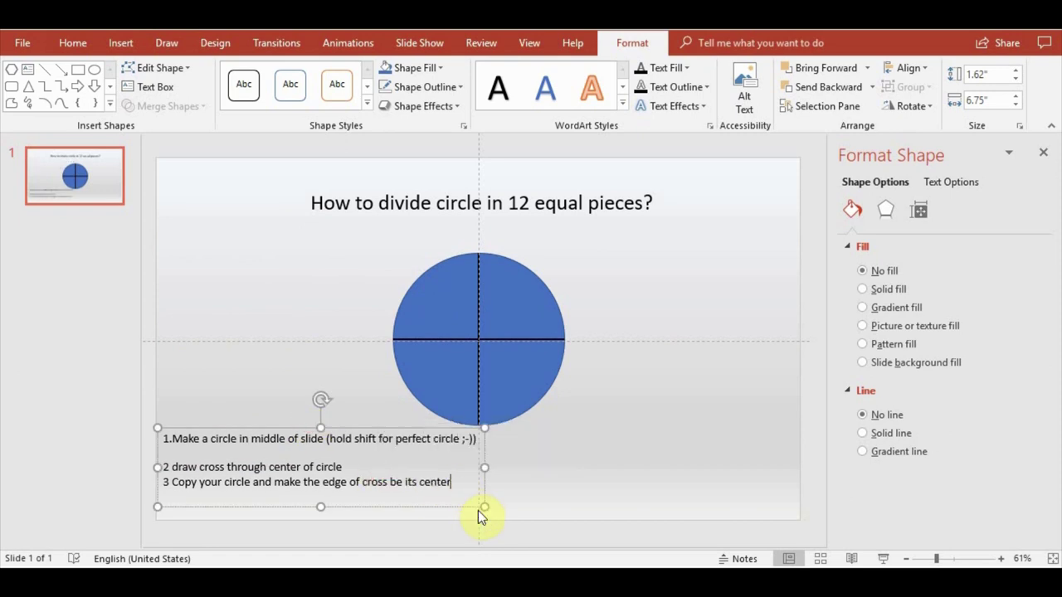
text( and rad)
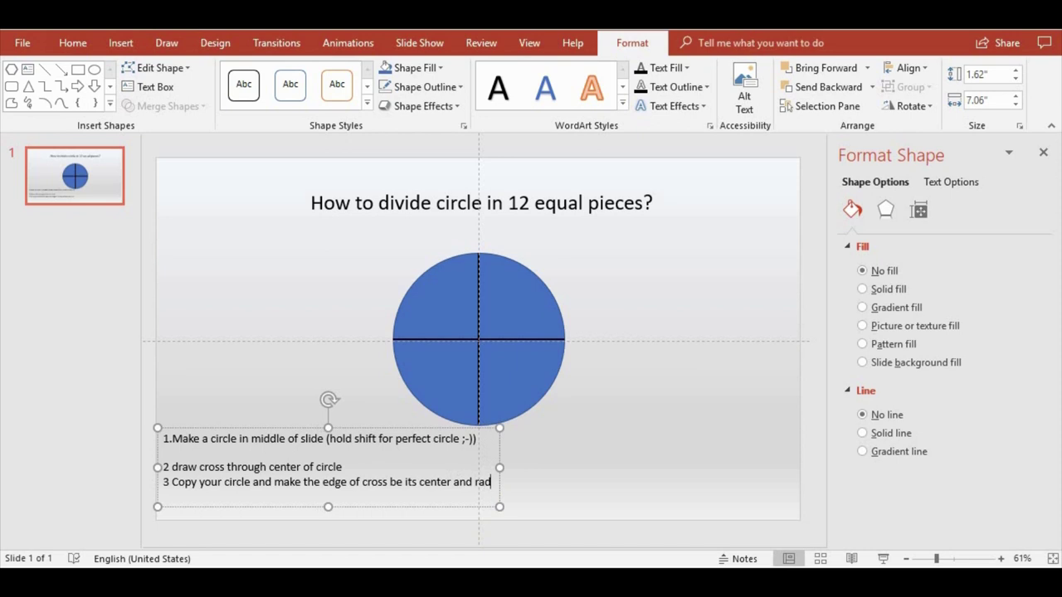
text(ius to)
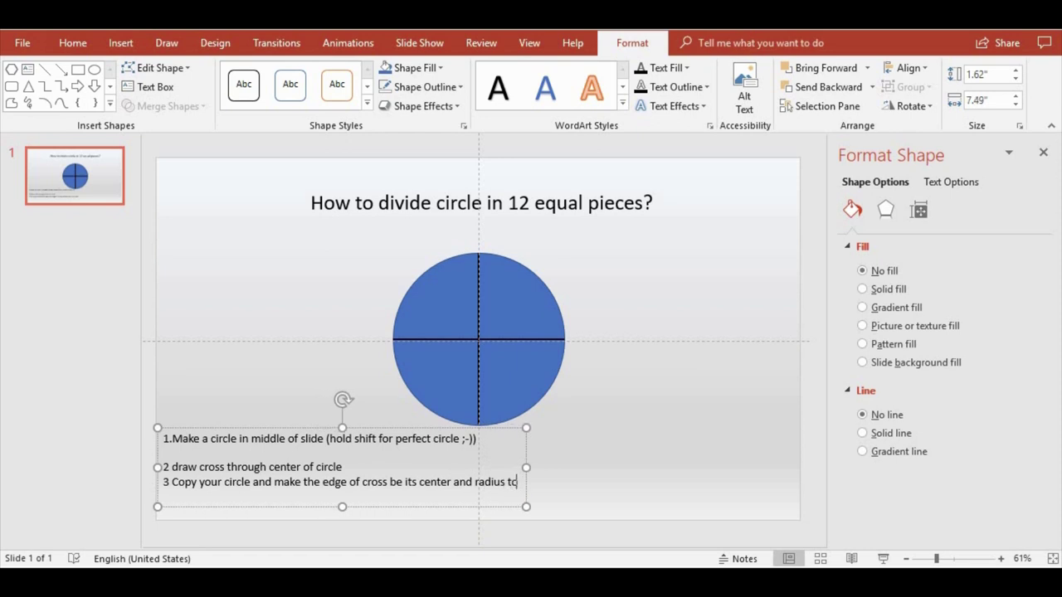
text( touch cen)
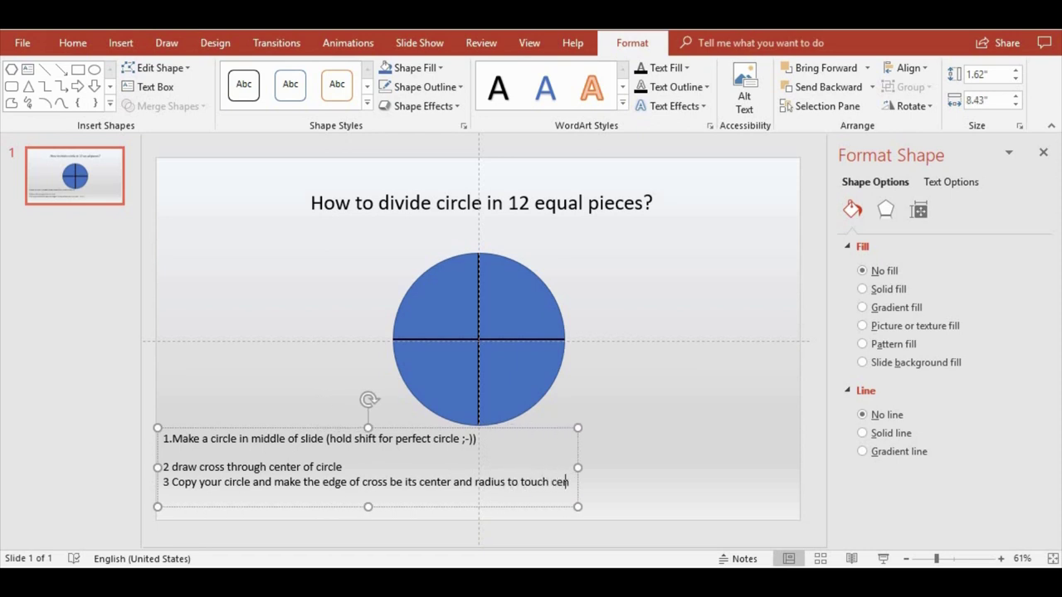
text(ter of crig)
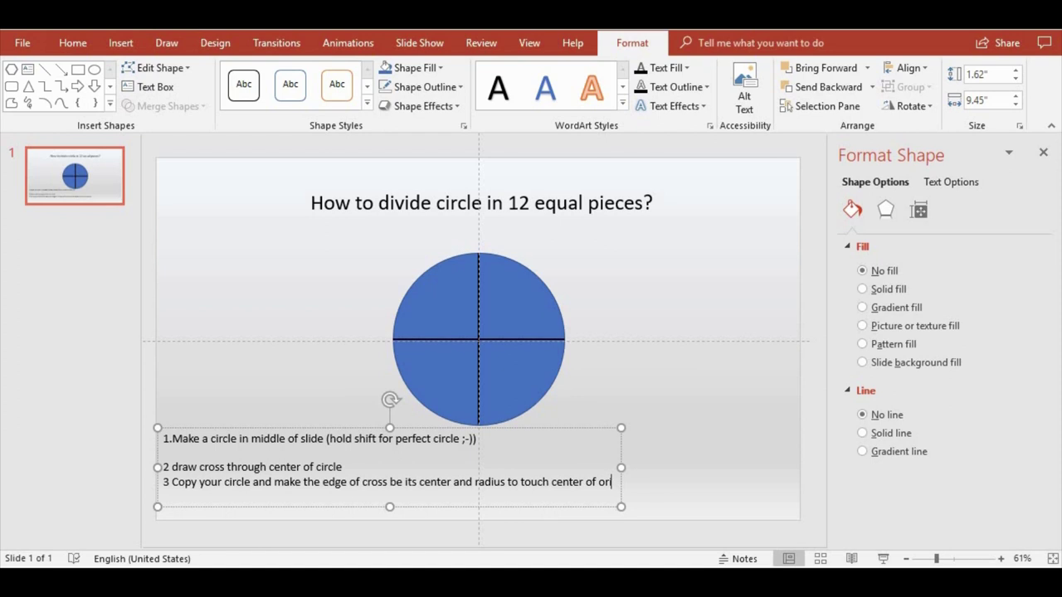
text(inal )
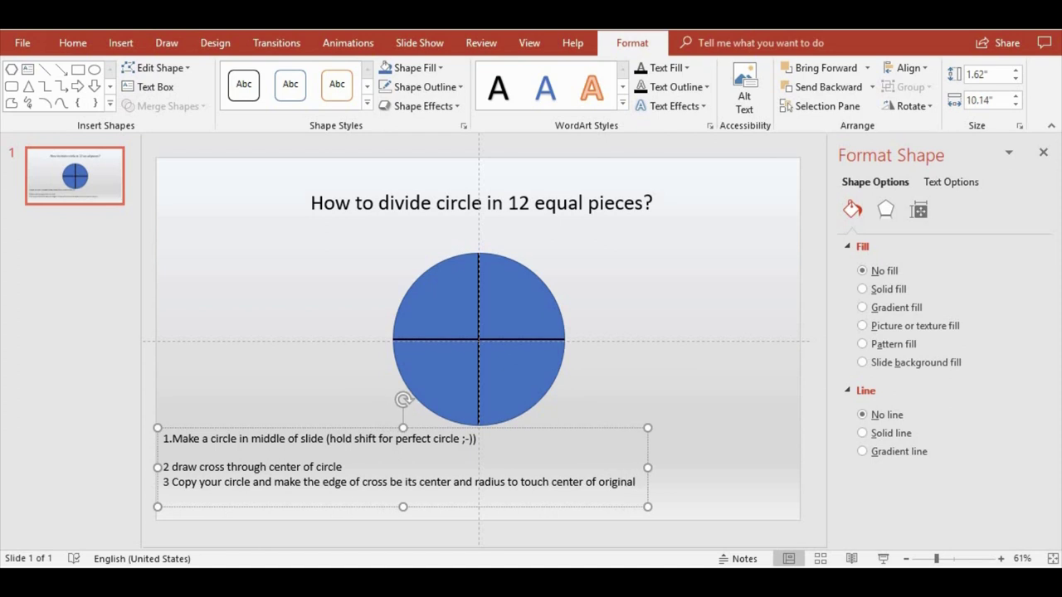
text(circle)
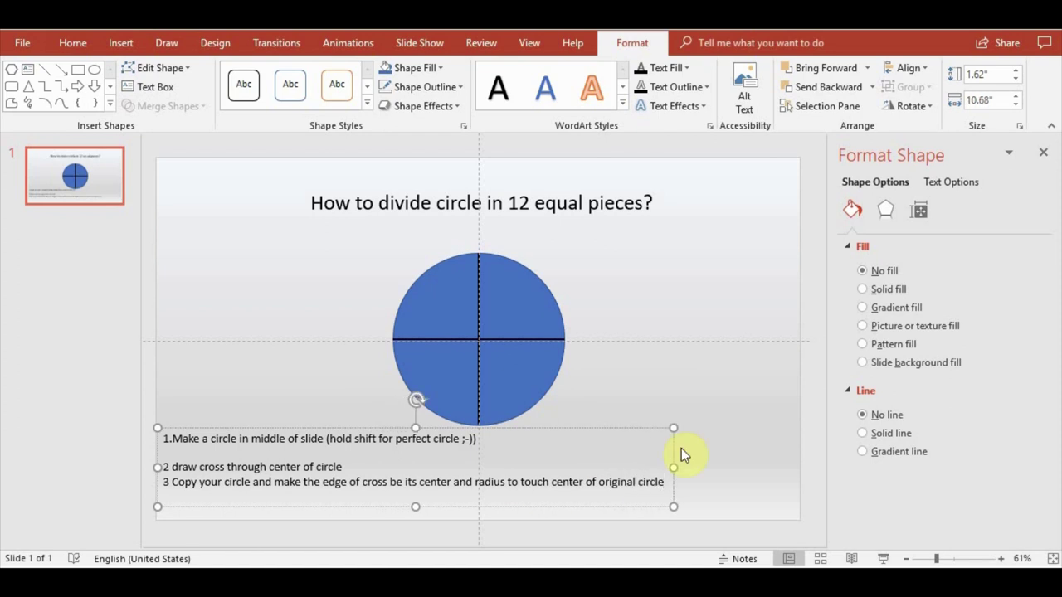
Step: Append '(just watch....)' to the end of step 3
click(678, 406)
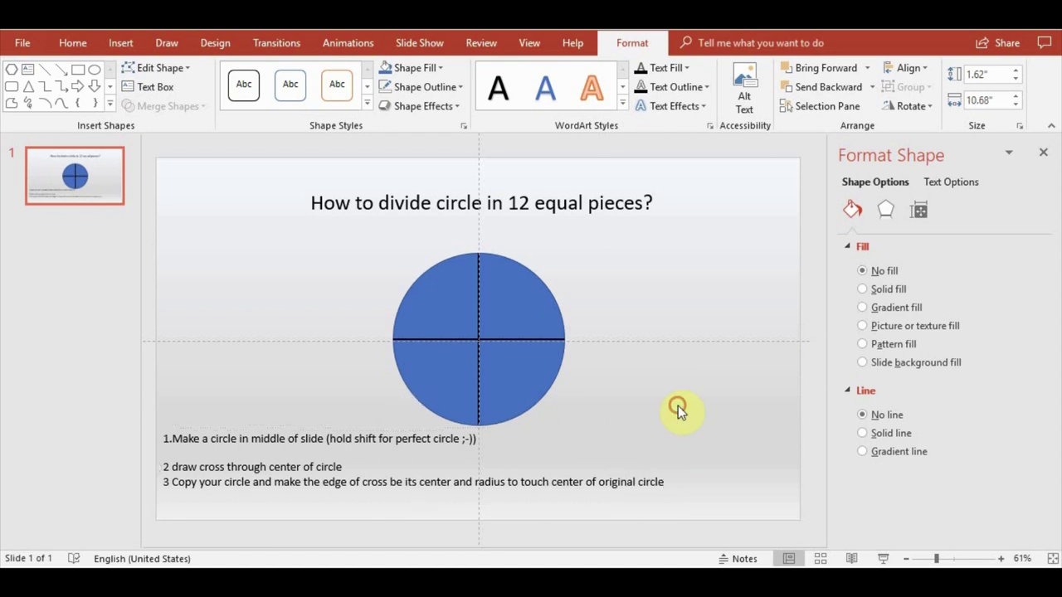
click(666, 483)
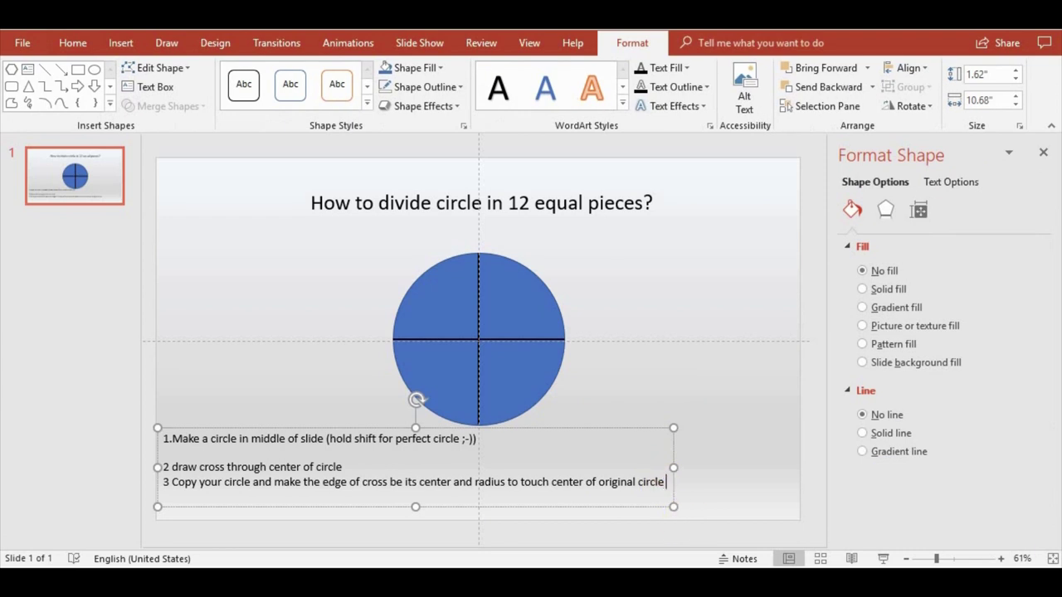
text((just watc)
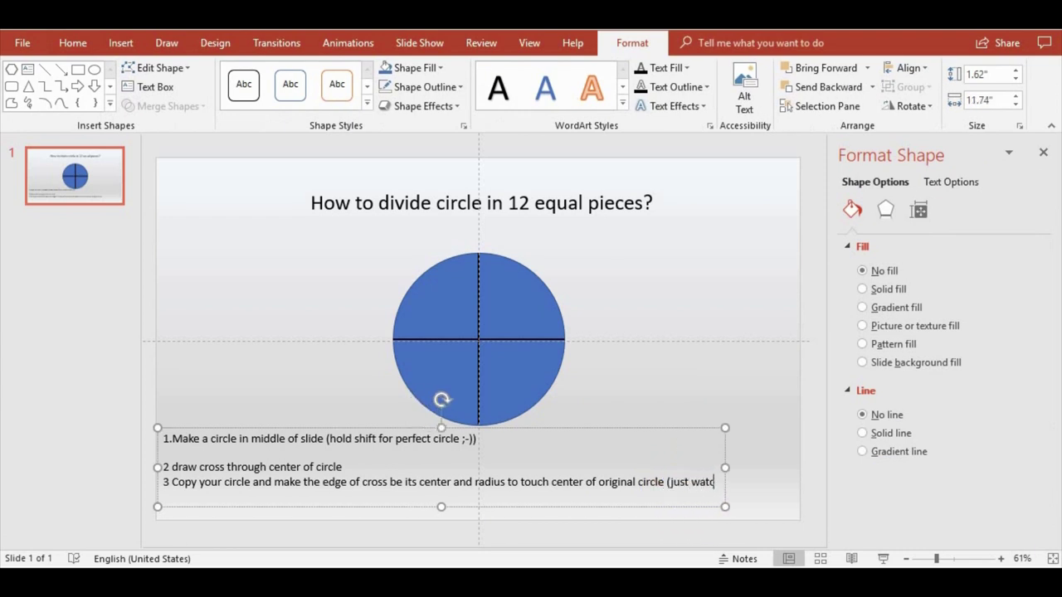
text(h....))
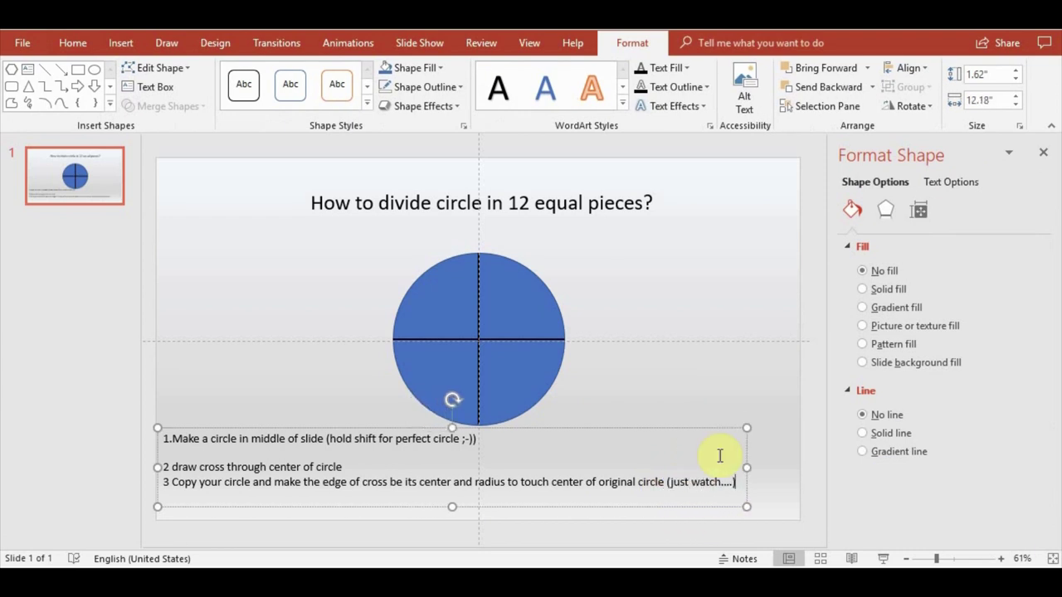
click(724, 385)
click(548, 371)
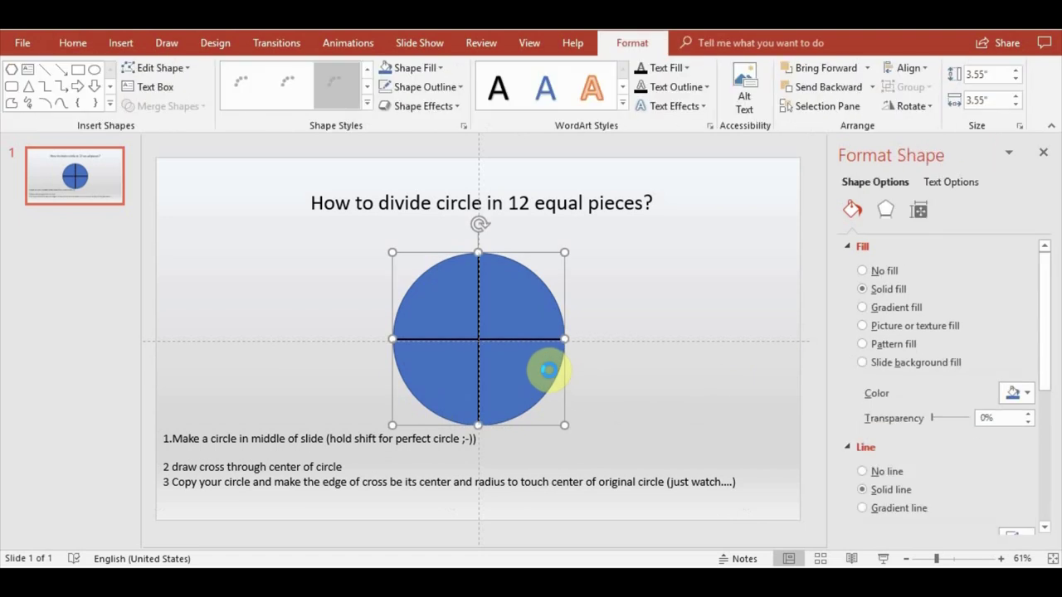
Step: Paste a copy of the circle, make it 65% transparent orange, and centre it on the cross's left end
key(ctrl+c)
key(ctrl+v)
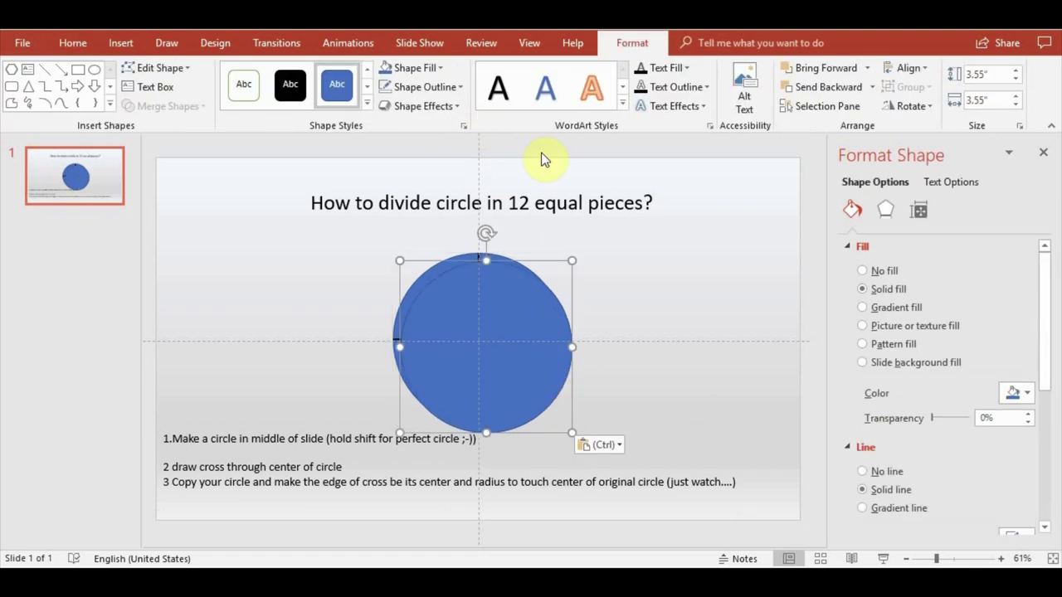
drag(932, 419, 958, 420)
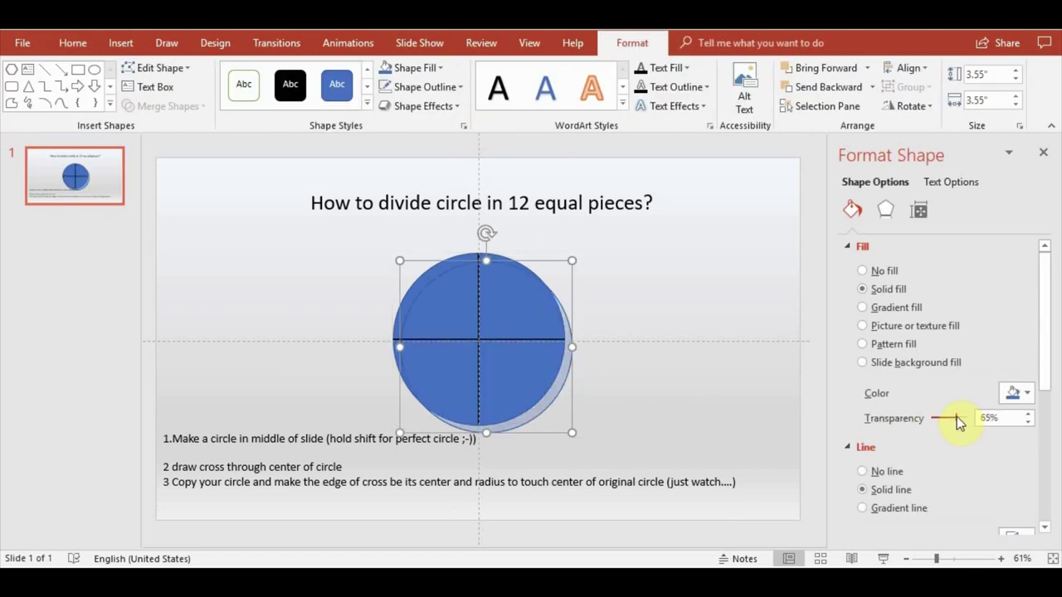
click(439, 69)
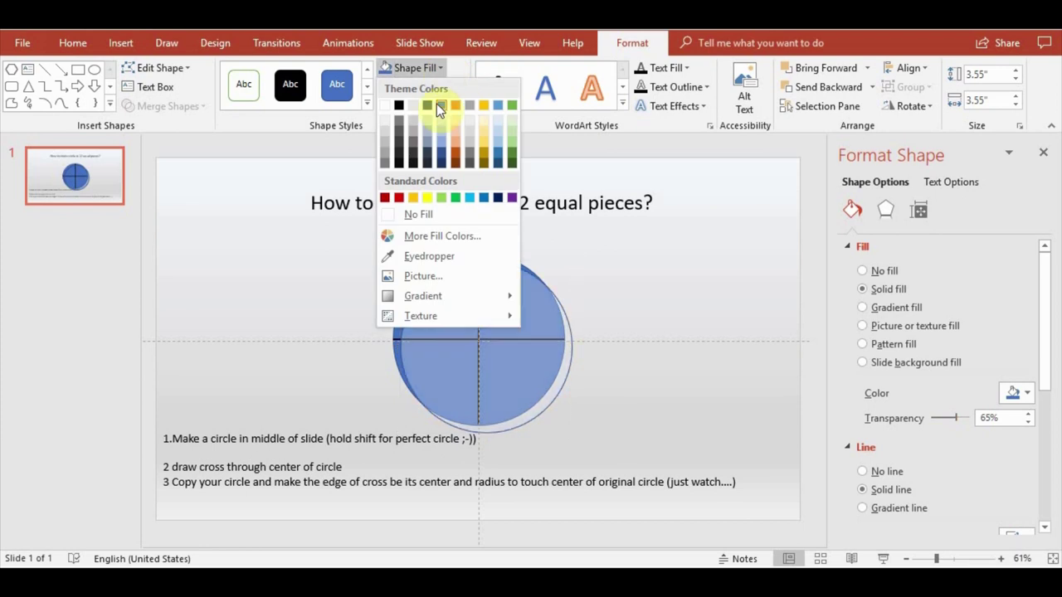
click(458, 103)
mouse_move(510, 351)
mouse_down()
mouse_move(424, 361)
mouse_move(443, 365)
mouse_up()
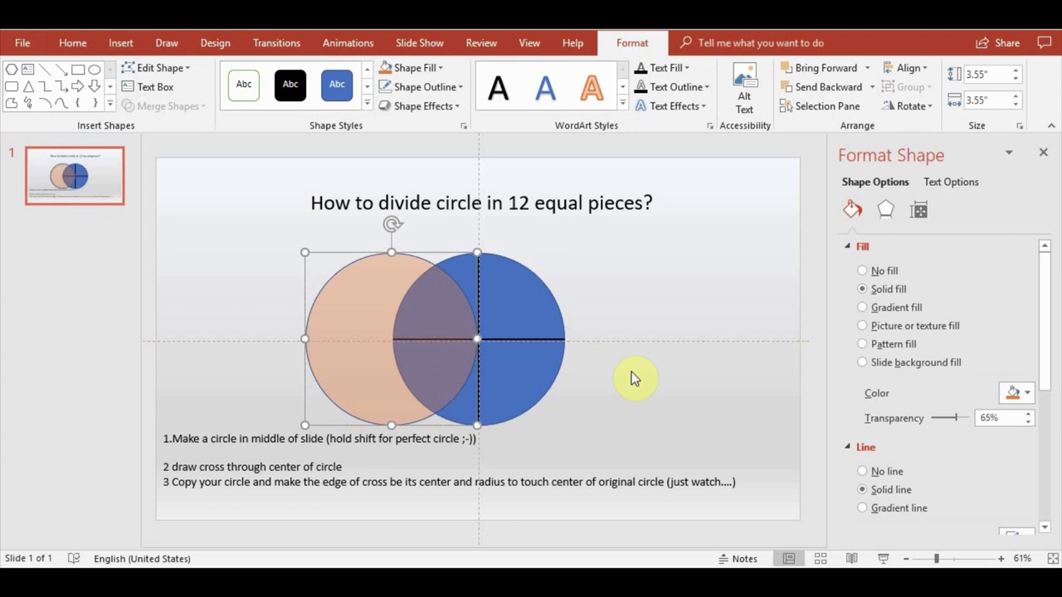
Step: Duplicate the orange circle onto the cross's remaining ends, including top and bottom
key(ctrl+c)
key(ctrl+v)
mouse_move(420, 367)
mouse_down()
mouse_move(495, 275)
mouse_move(588, 344)
mouse_move(569, 340)
mouse_move(495, 437)
mouse_move(514, 403)
mouse_up()
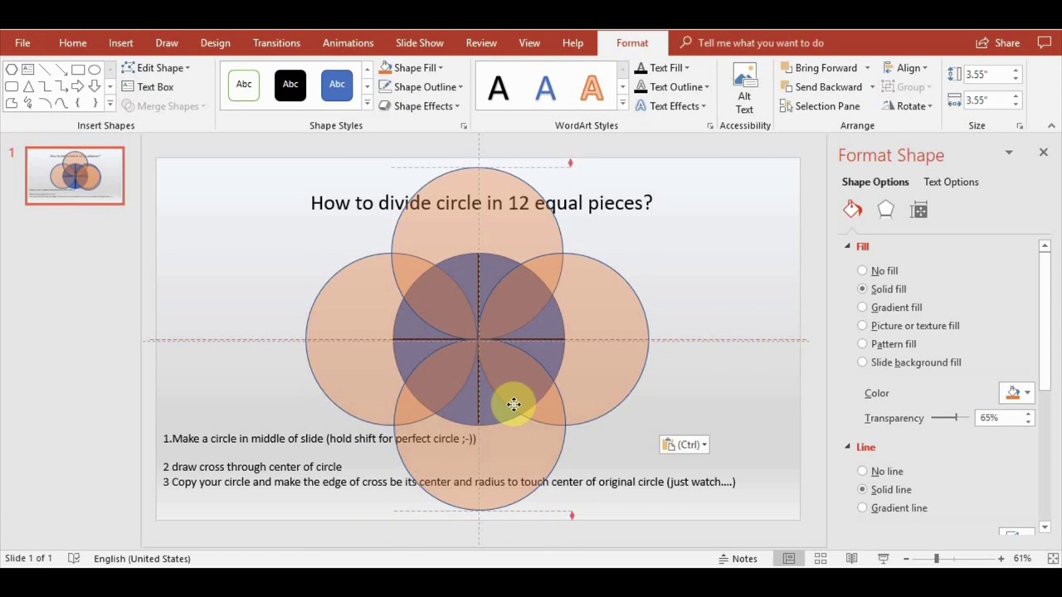
drag(514, 404, 514, 413)
Step: Add a new line '4 connect points where circles cross on edge of original circle'
click(747, 446)
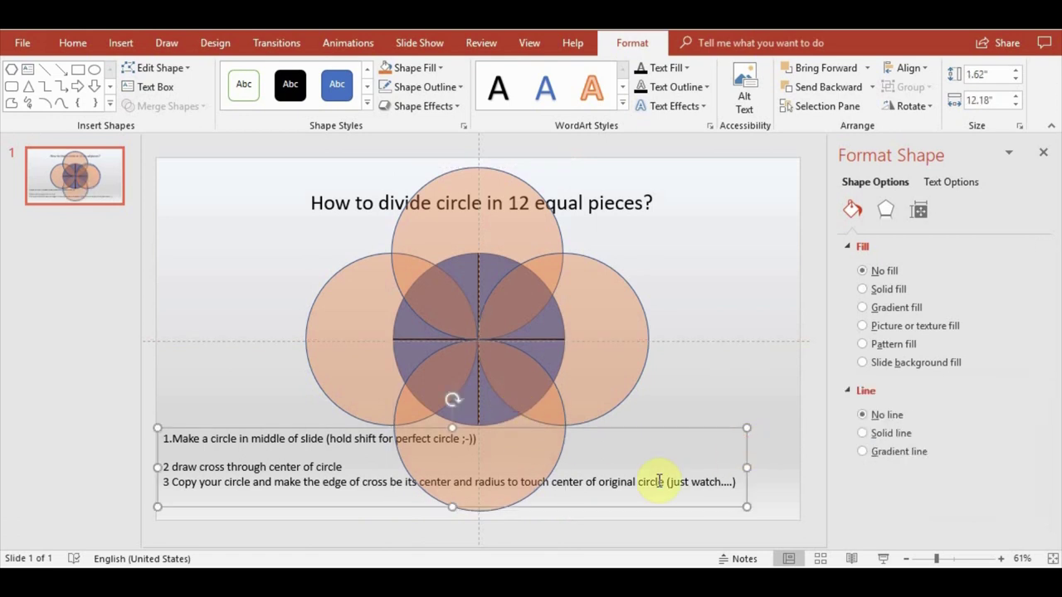
click(168, 500)
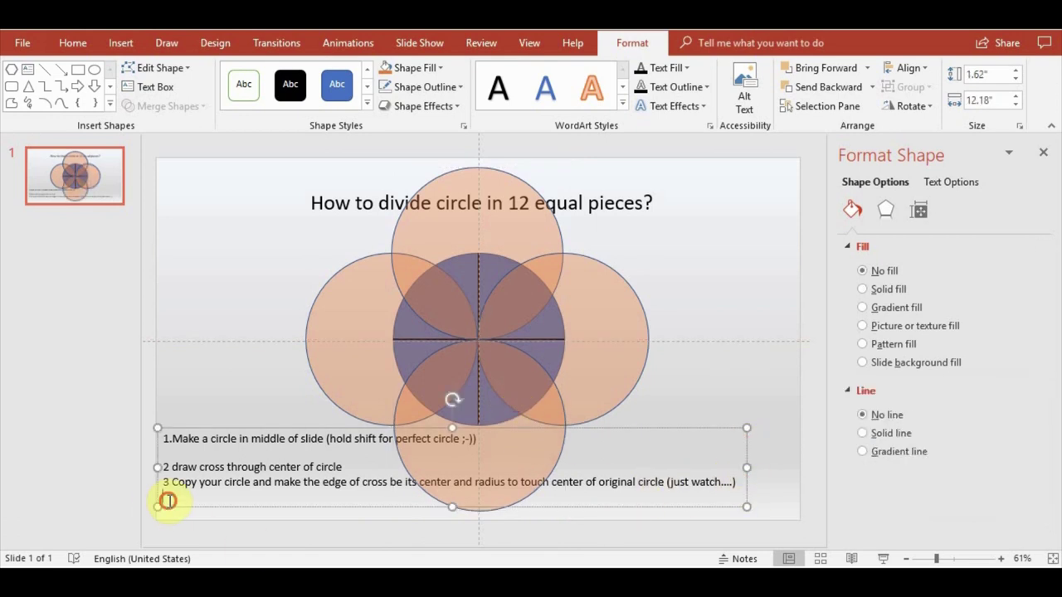
text(4 conne)
text(ct )
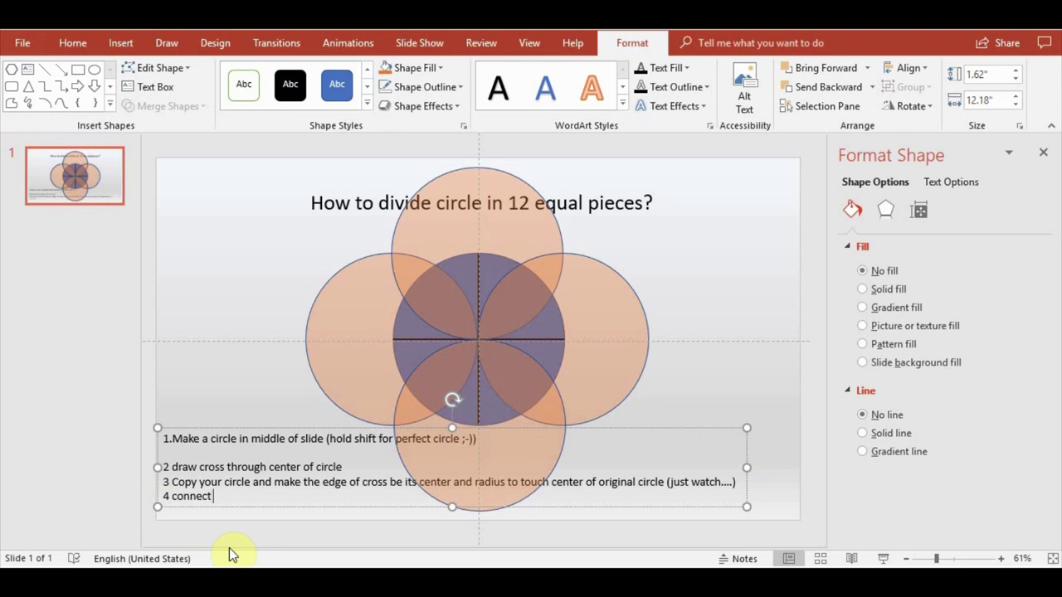
text(points w)
text(here circles )
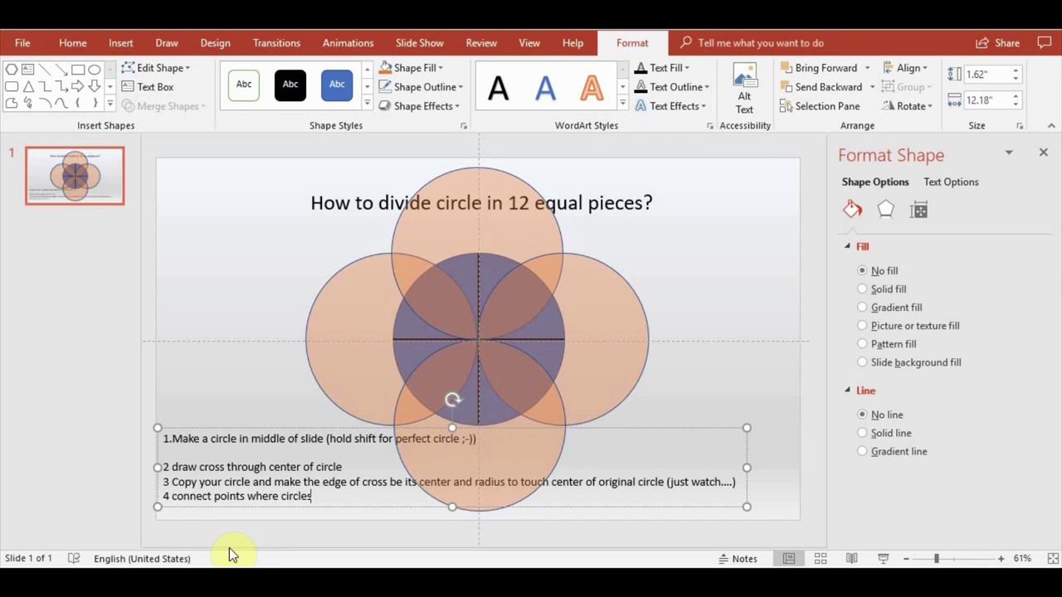
text(cross )
text(on edg)
key(BackSpace)
text(ge of original circle)
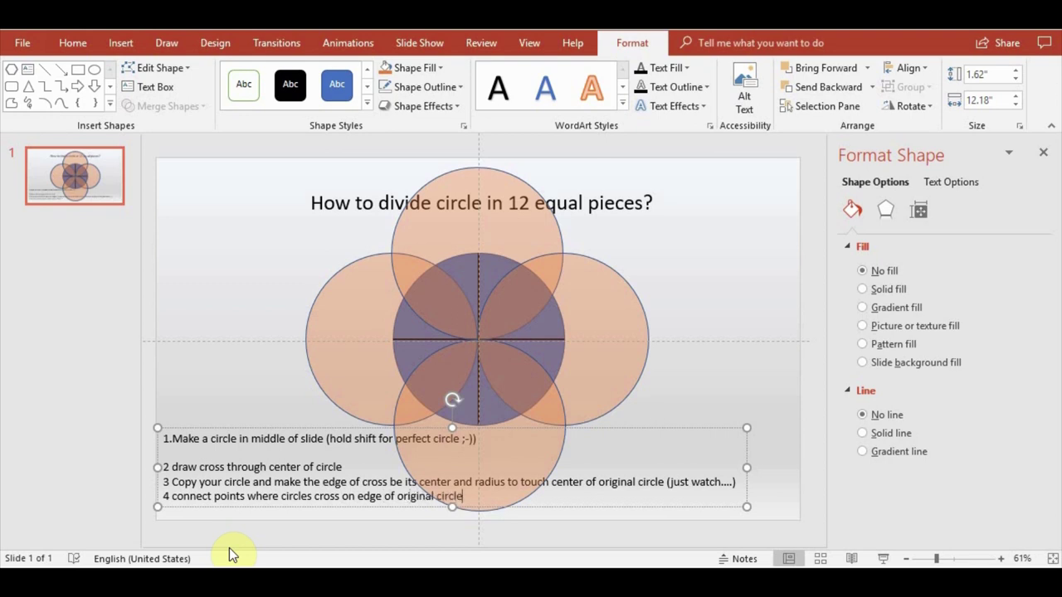
click(733, 362)
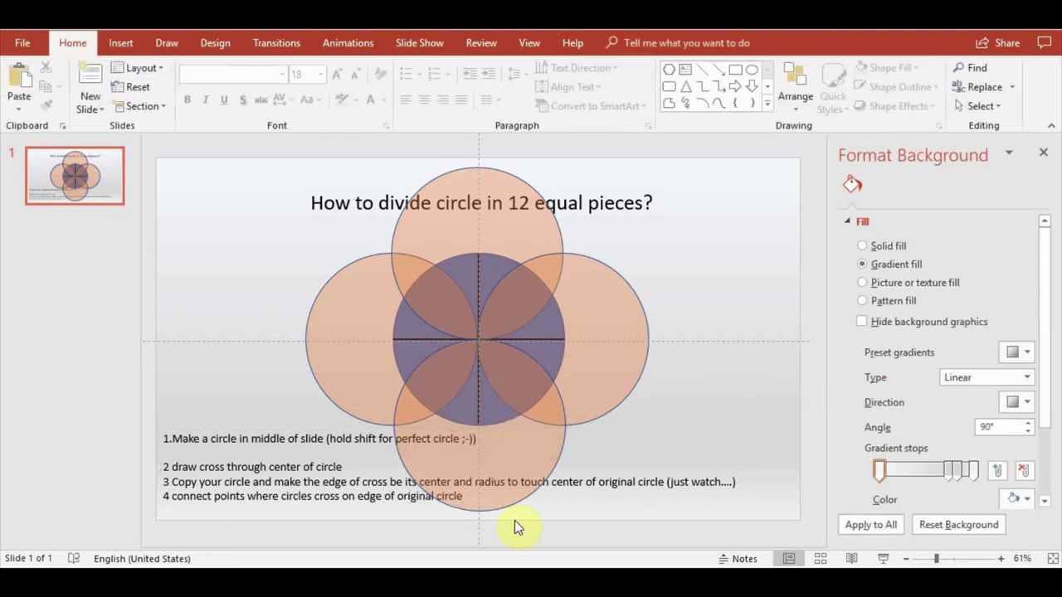
Step: Duplicate the vertical cross line and place the copy along the blue circle's right edge
click(488, 260)
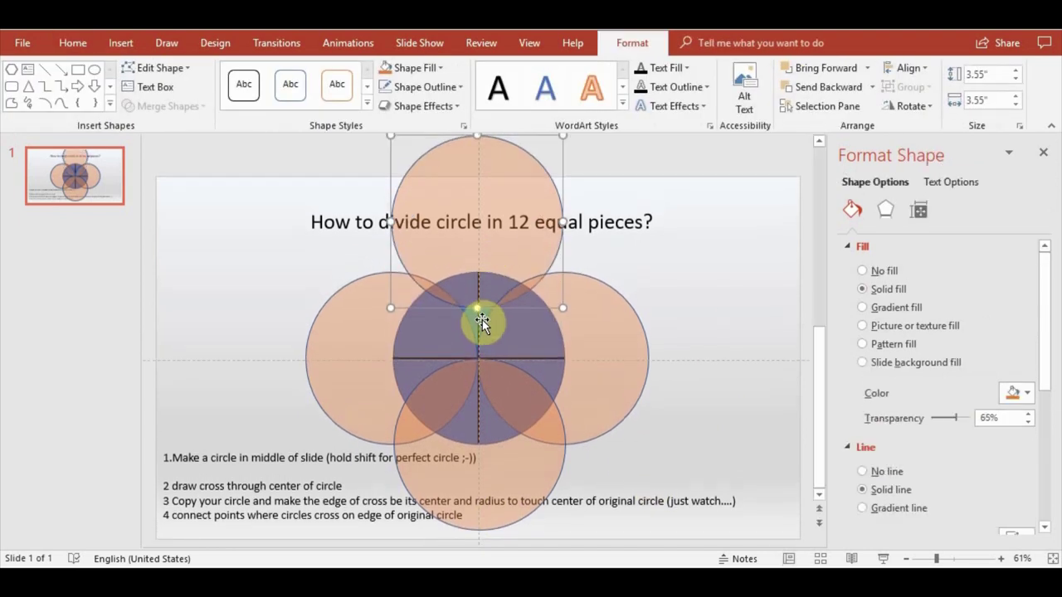
click(479, 319)
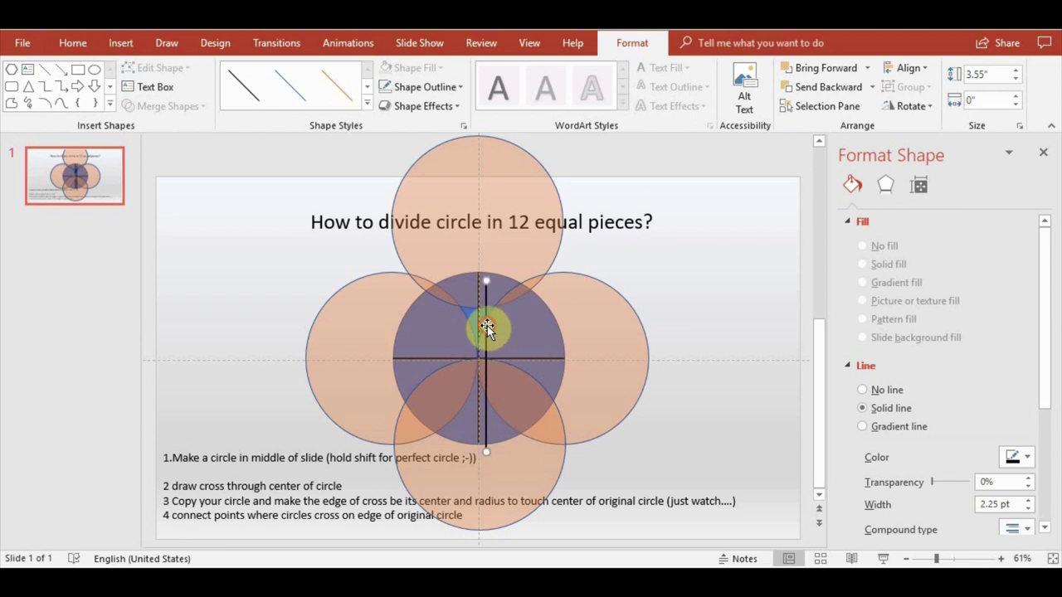
drag(487, 325, 736, 308)
click(502, 260)
drag(502, 259, 501, 309)
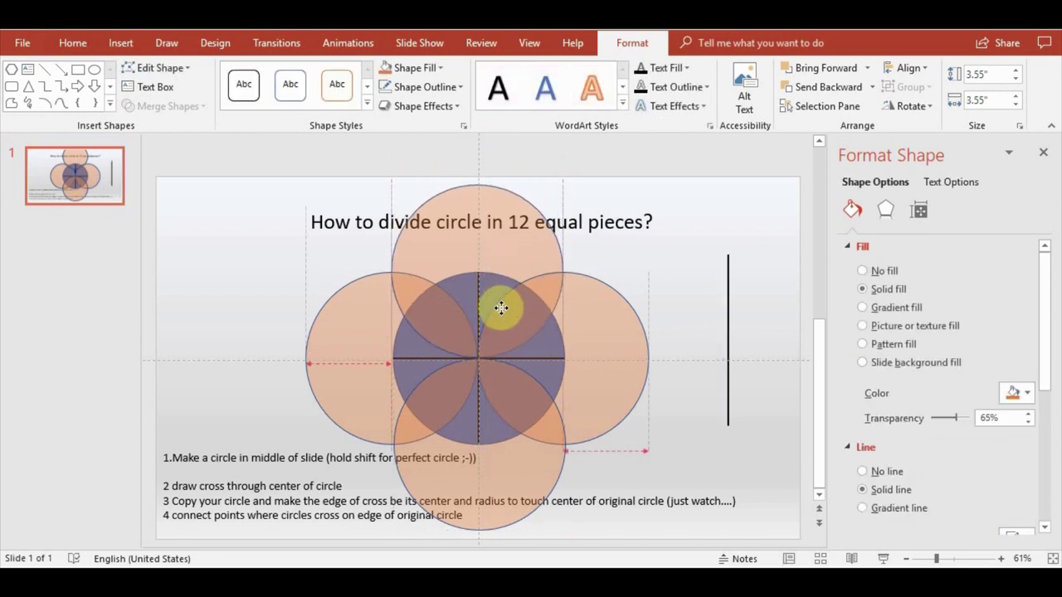
drag(500, 309, 500, 309)
click(701, 399)
click(727, 340)
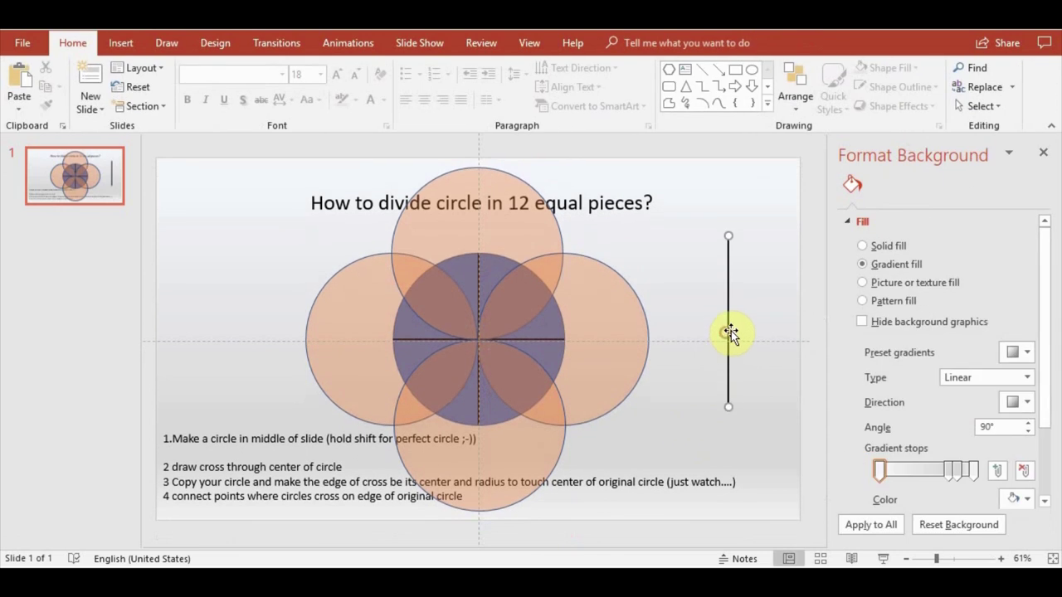
drag(727, 340, 565, 340)
Step: Turn the copied line into a diagonal joining the upper-left and lower-right crossing points
scroll(585, 384, up, 4)
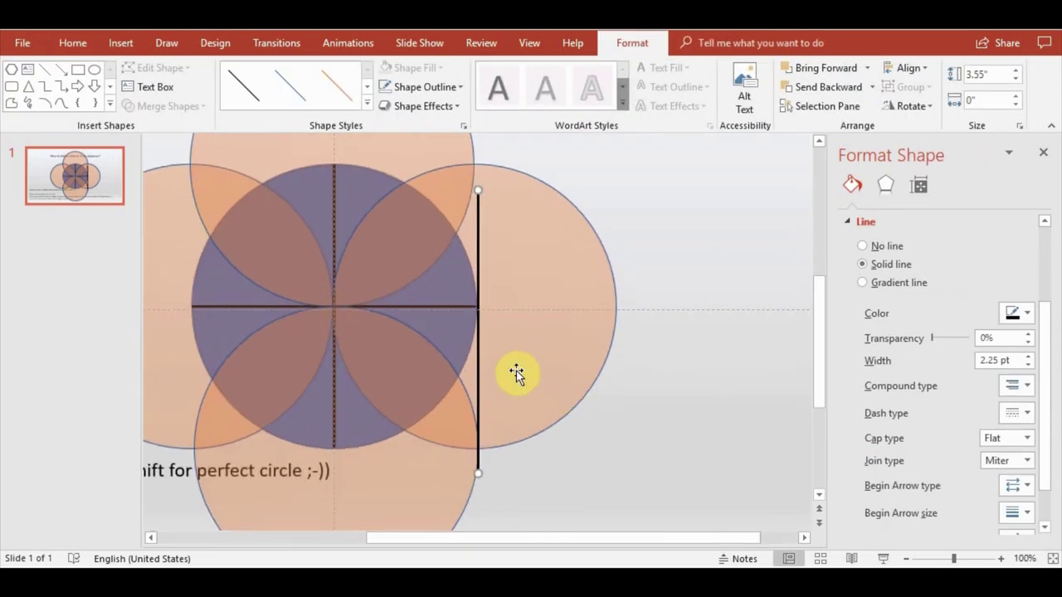
drag(473, 188, 207, 236)
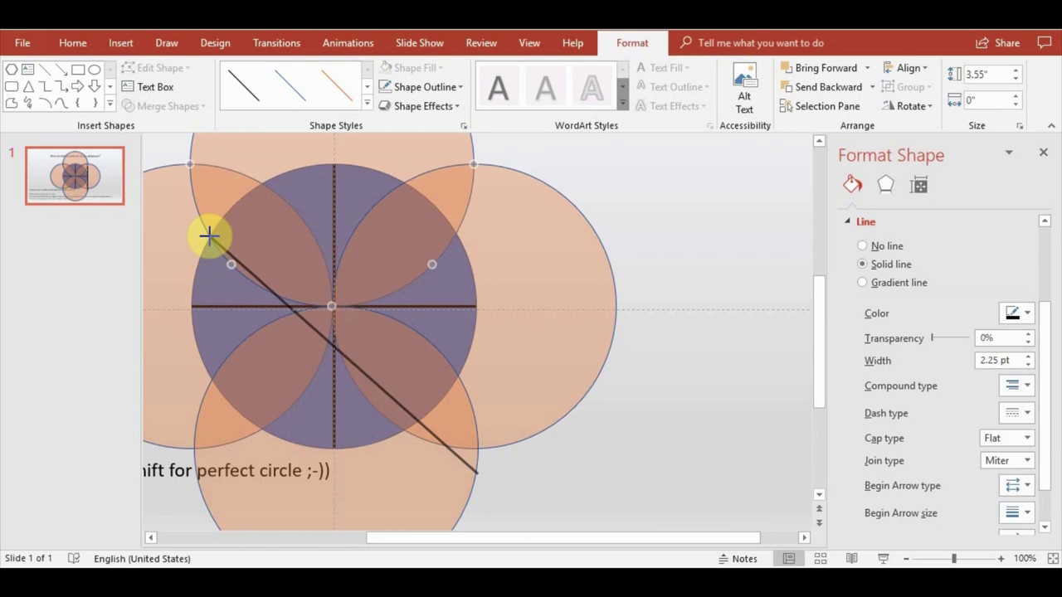
drag(208, 237, 208, 238)
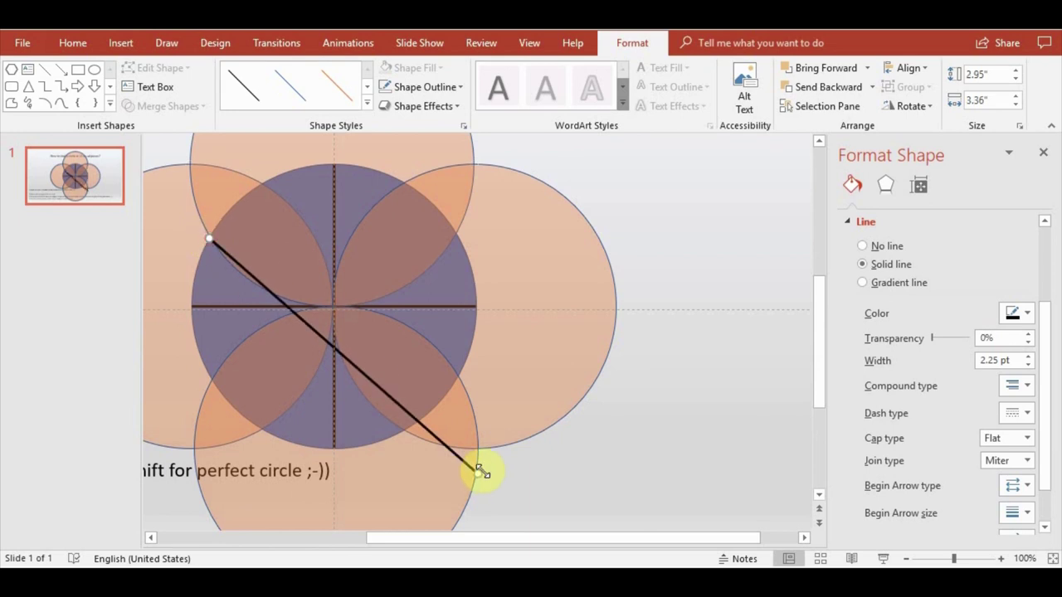
mouse_move(476, 472)
mouse_down()
mouse_move(437, 348)
mouse_move(459, 378)
mouse_up()
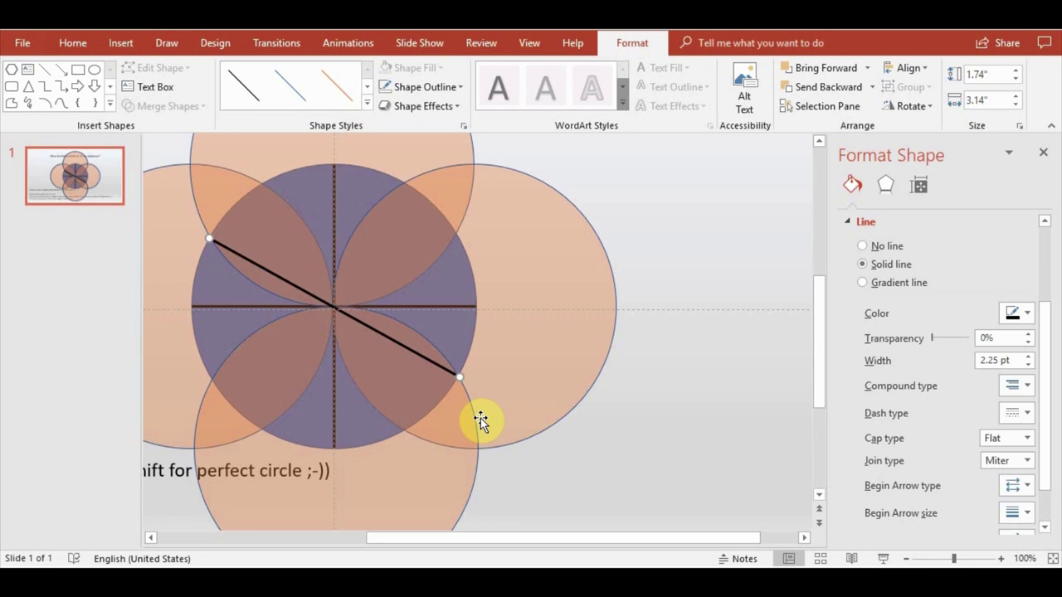
Step: Duplicate that diagonal, flip it, and position the mirror through the circle's centre
key(ctrl+c)
key(ctrl+v)
click(911, 107)
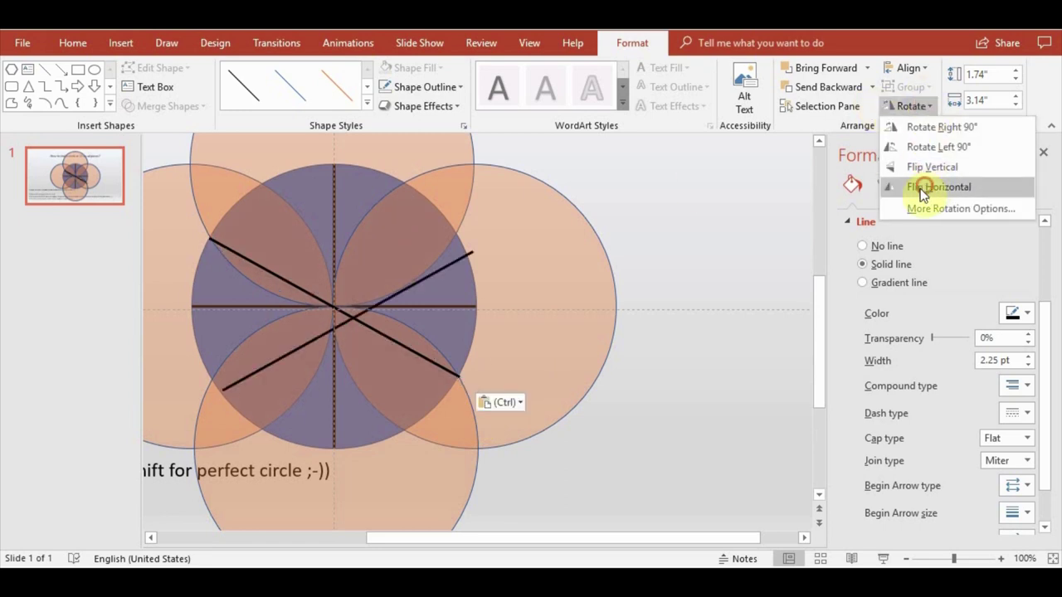
click(924, 188)
drag(392, 298, 377, 280)
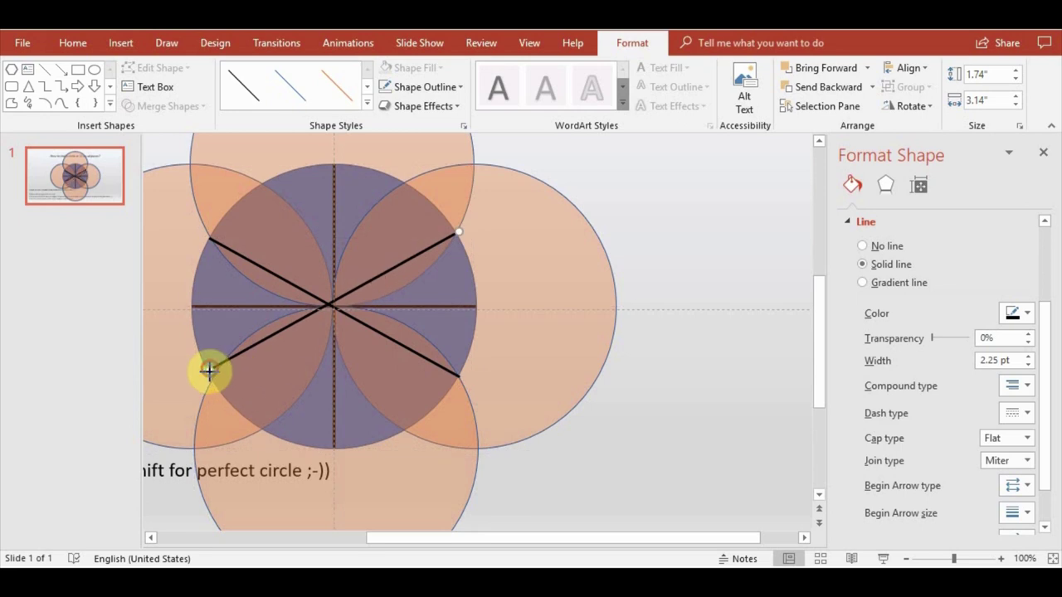
Step: Draw a lower-left to upper-right diagonal, plus a steep copy joining the top and bottom-left crossing points
key(Escape)
drag(212, 378, 459, 232)
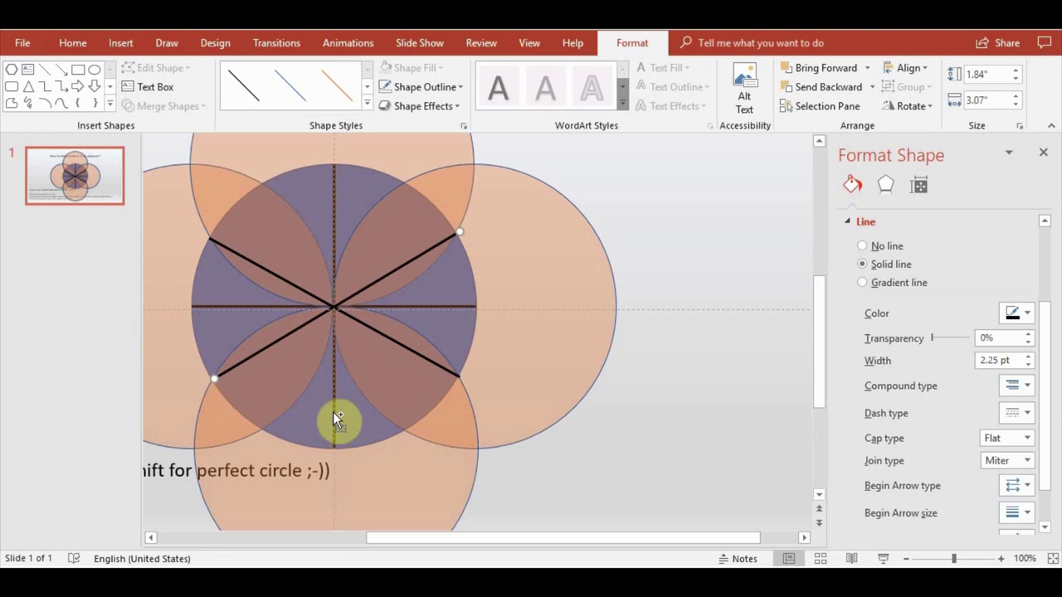
key(ctrl+v)
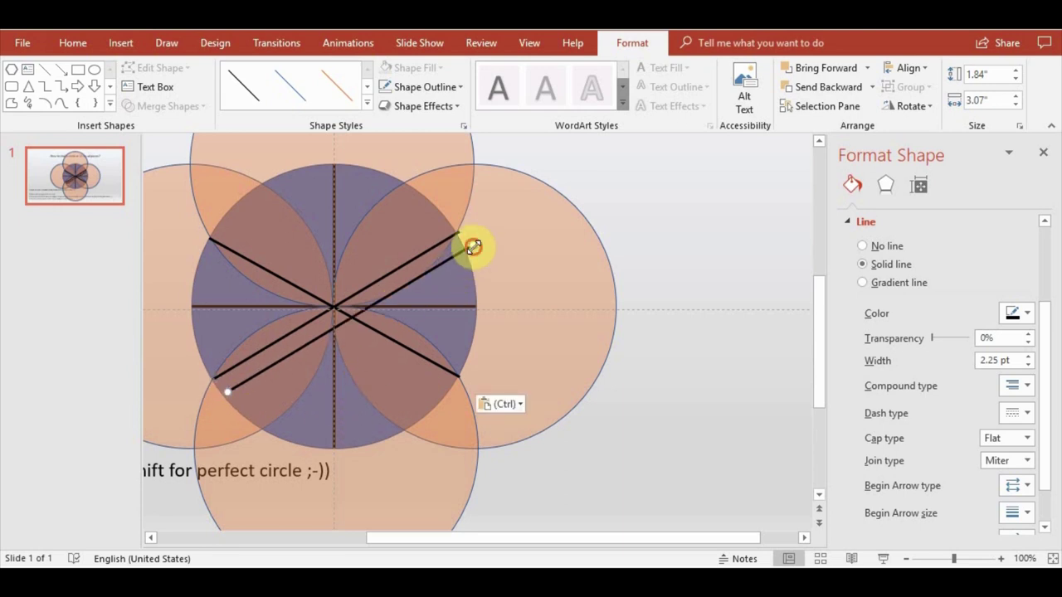
drag(473, 247, 404, 183)
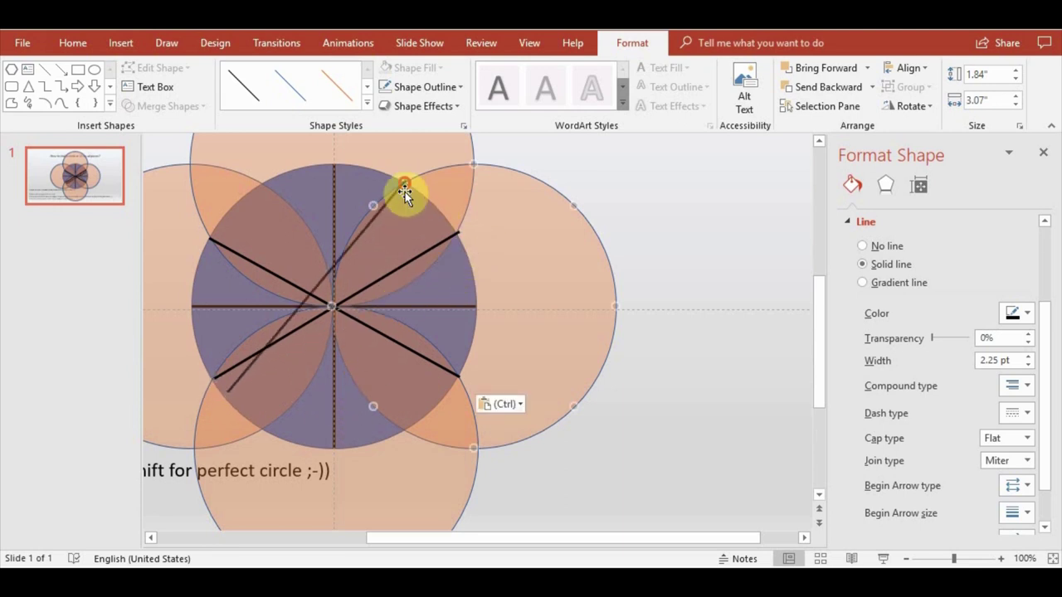
drag(227, 389, 262, 431)
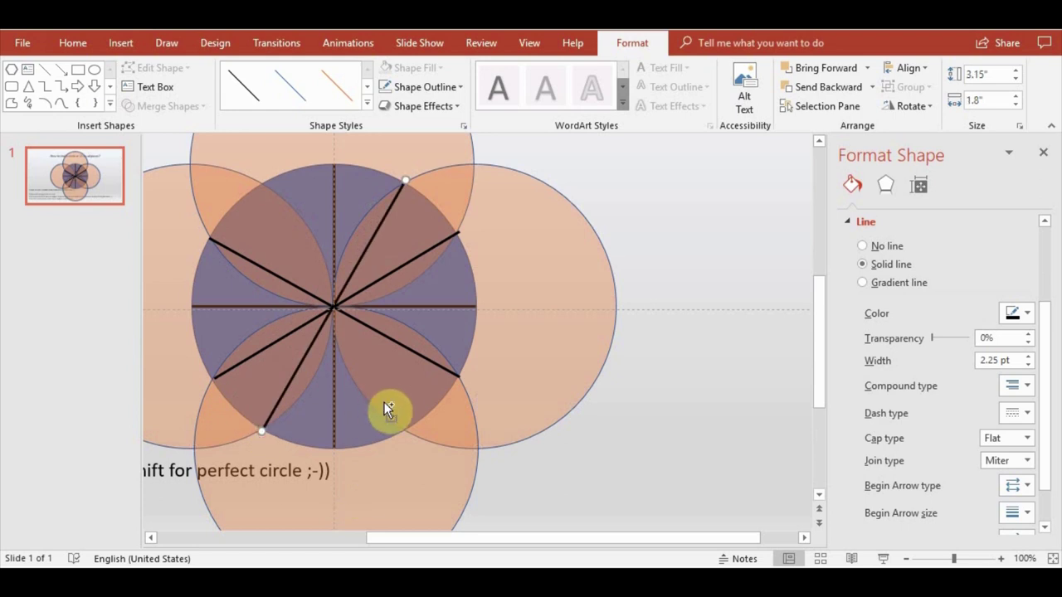
Step: Duplicate the steep diagonal, flip it, and move it through the centre to complete 12 pieces
key(ctrl+v)
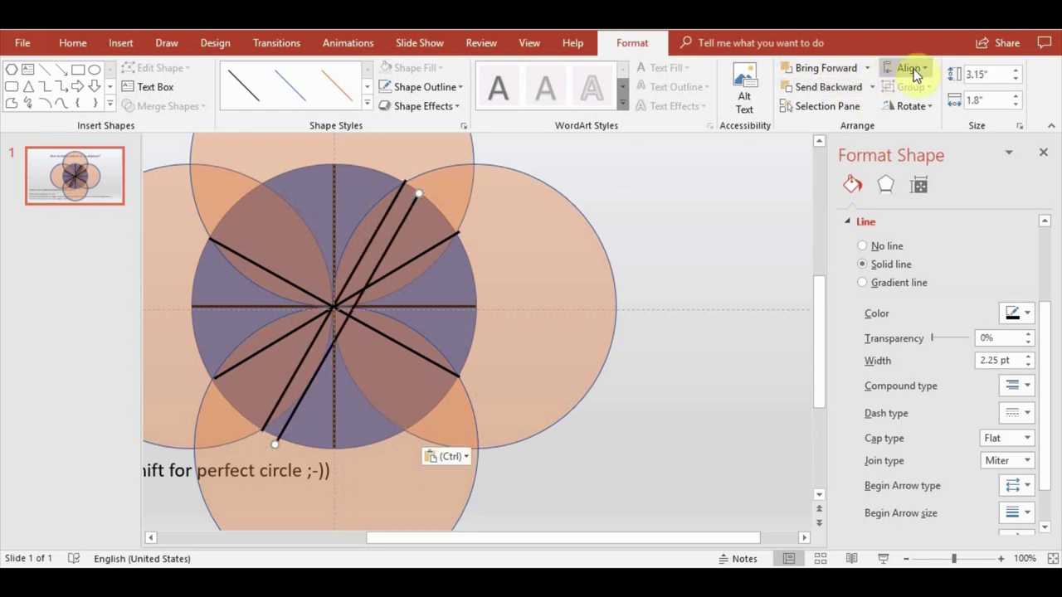
click(910, 105)
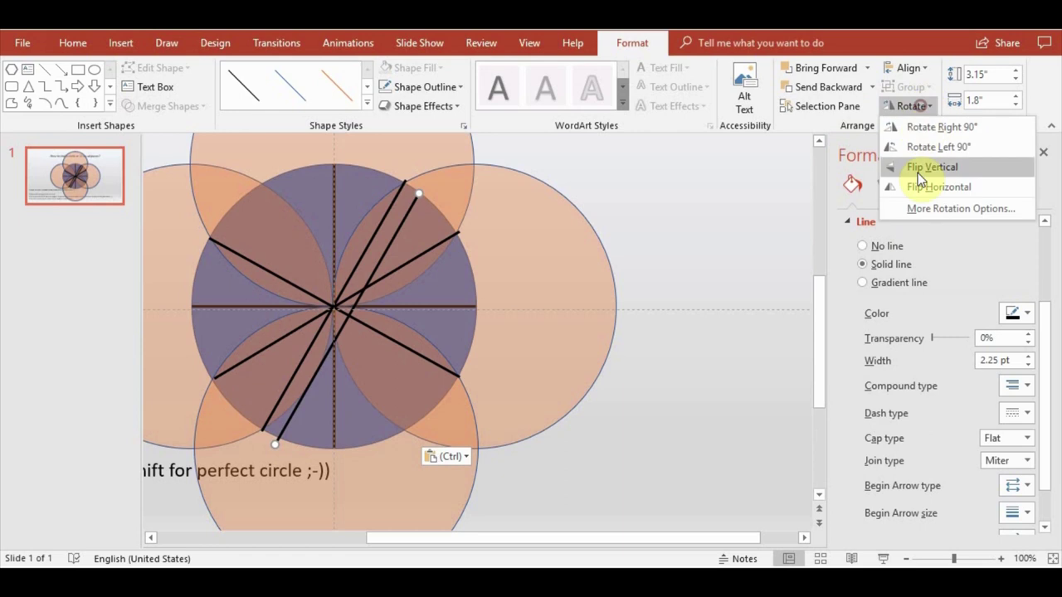
click(921, 187)
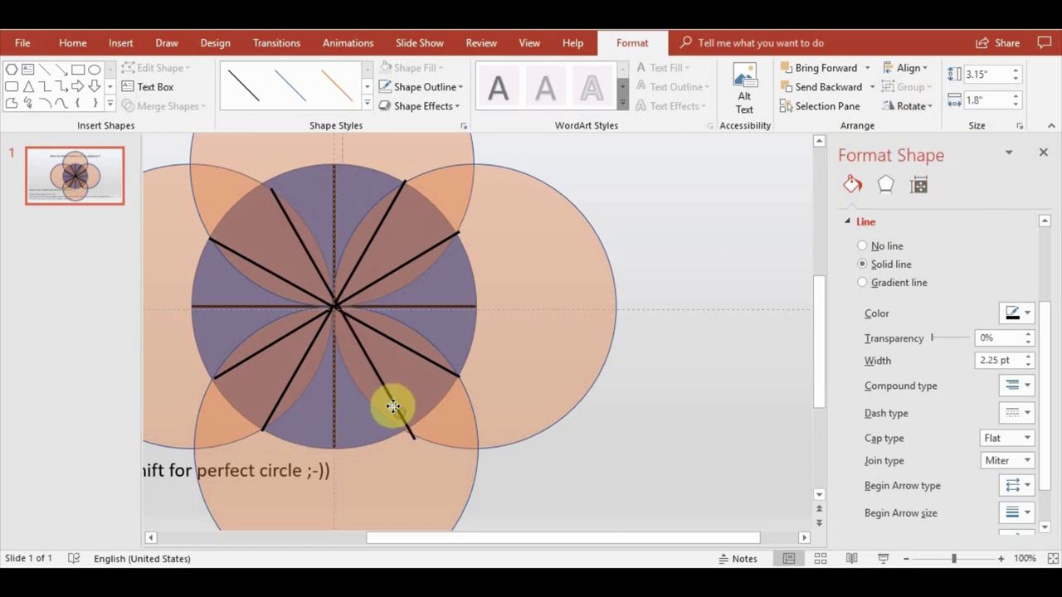
drag(394, 407, 388, 399)
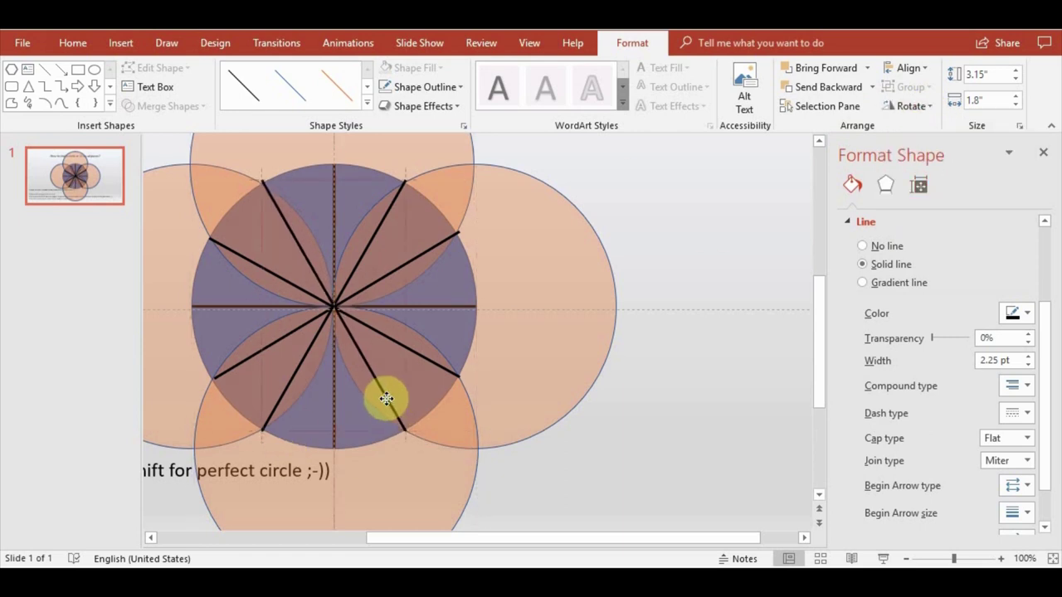
click(626, 453)
Step: Delete the four orange helper circles, leaving the blue circle in 12 slices
scroll(631, 448, down, 3)
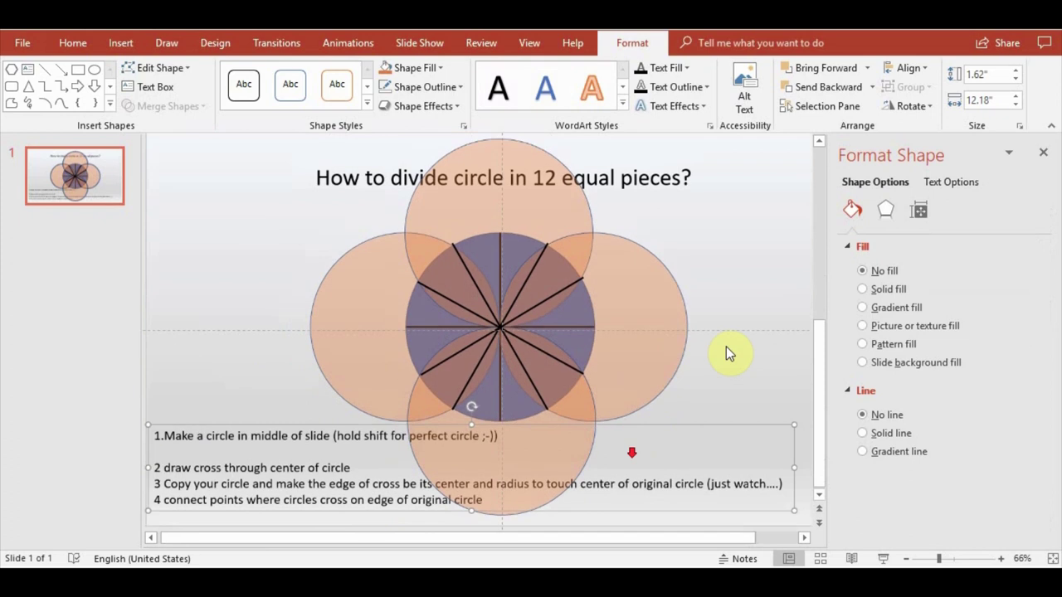
click(759, 346)
click(640, 301)
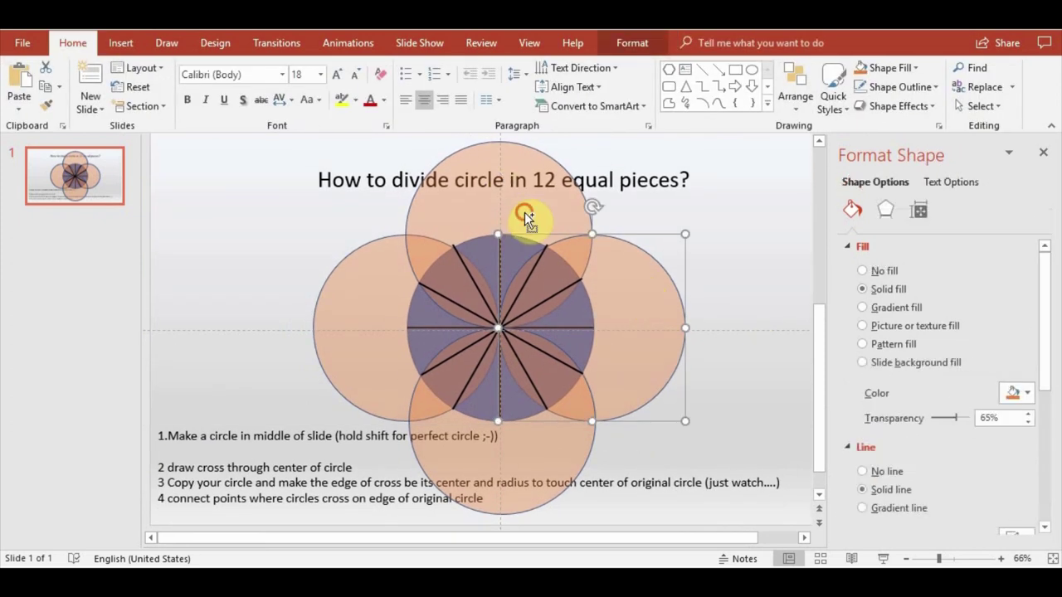
shift+click(523, 212)
shift+click(377, 293)
key(Delete)
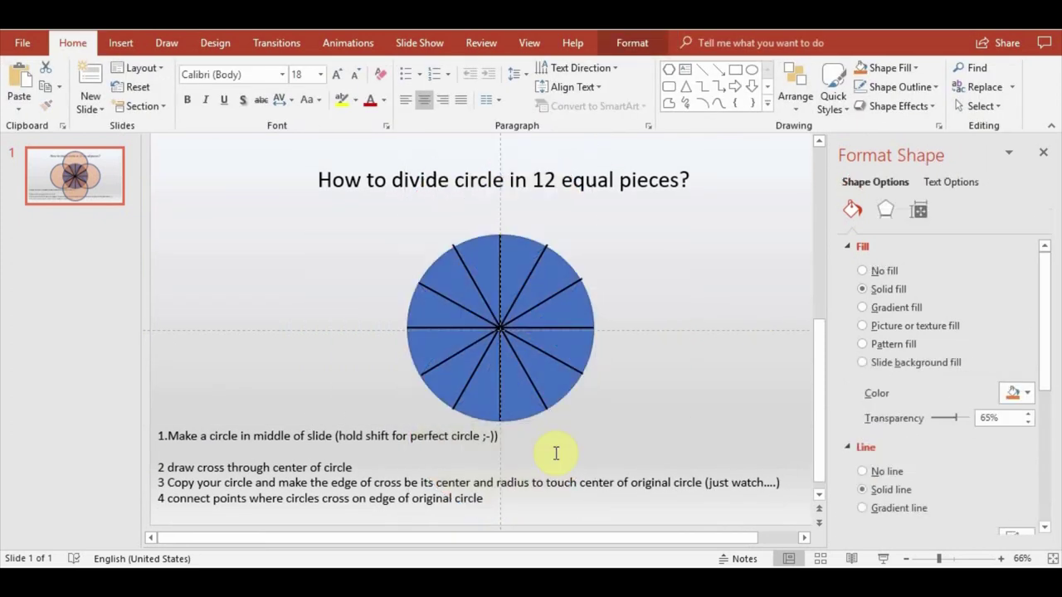
Step: Add a fifth instruction line '5 TADAAAAA' below step 4
scroll(550, 448, down, 1)
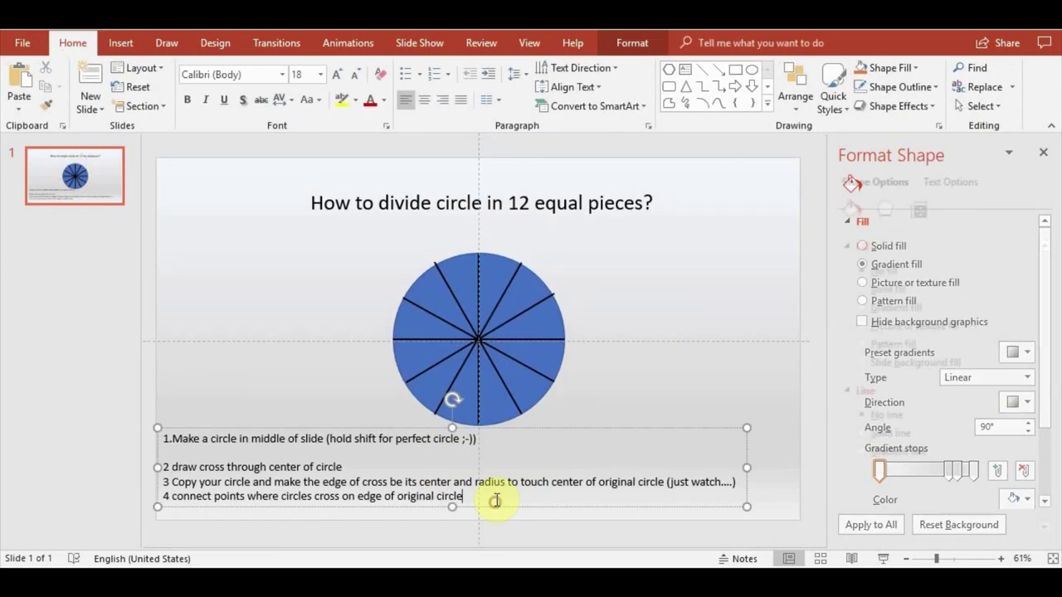
click(495, 501)
text(5)
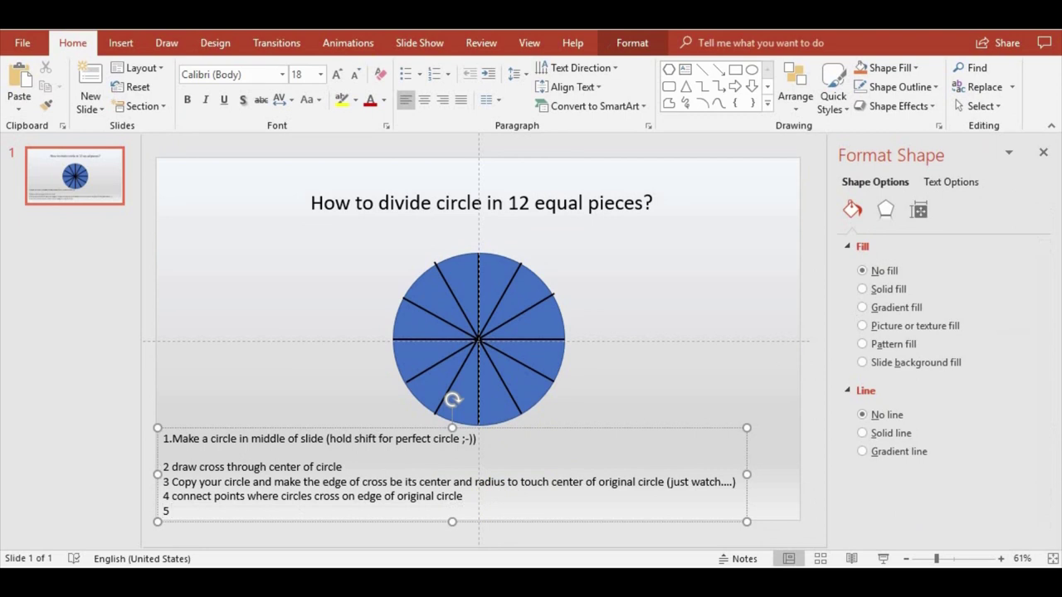
text(TADAAAAA)
click(685, 352)
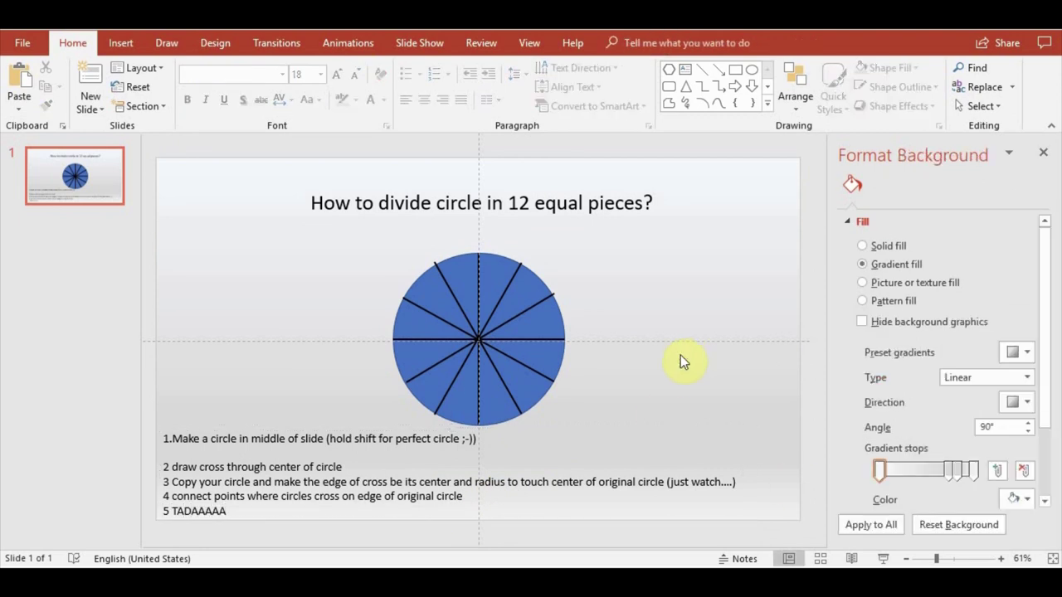